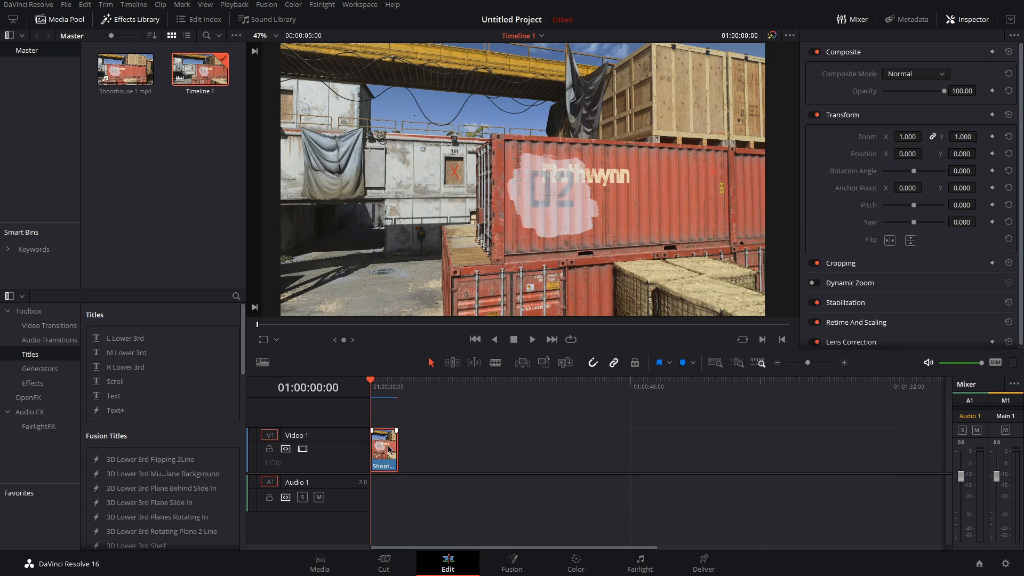
Step: Open the Fusion page and add a Tracker node to the node graph
click(524, 571)
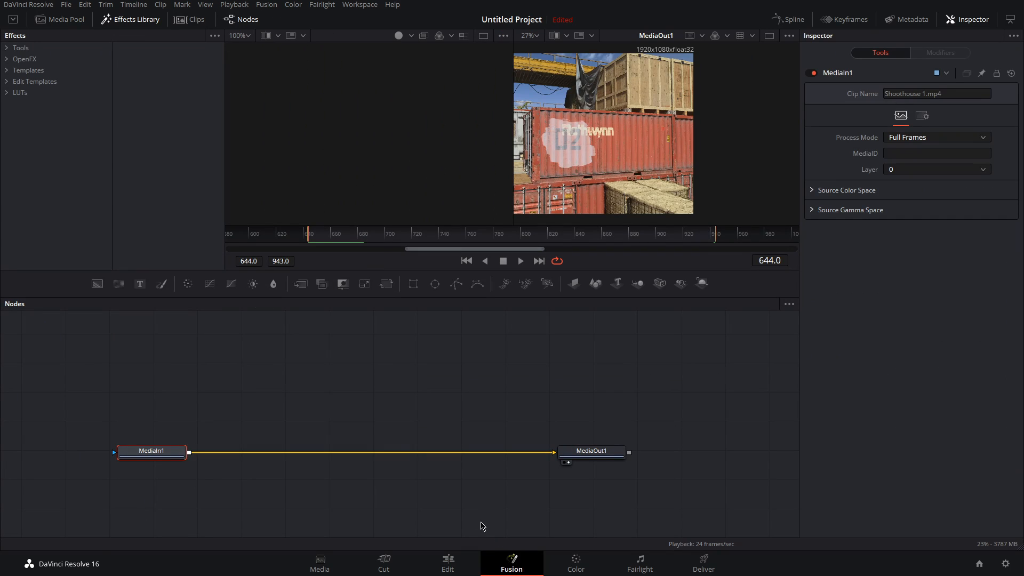
click(372, 401)
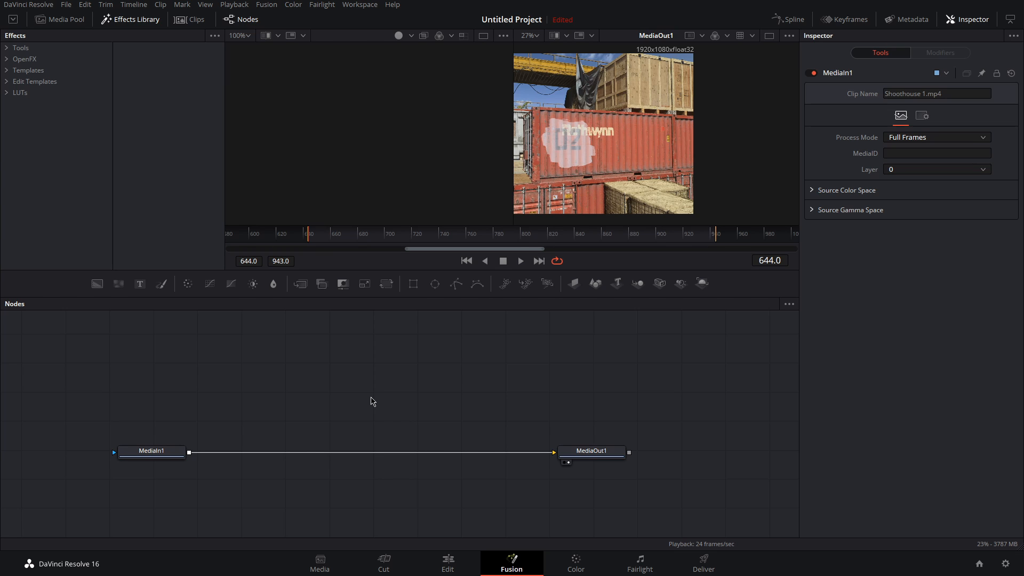
key(shift+space)
text(tracker)
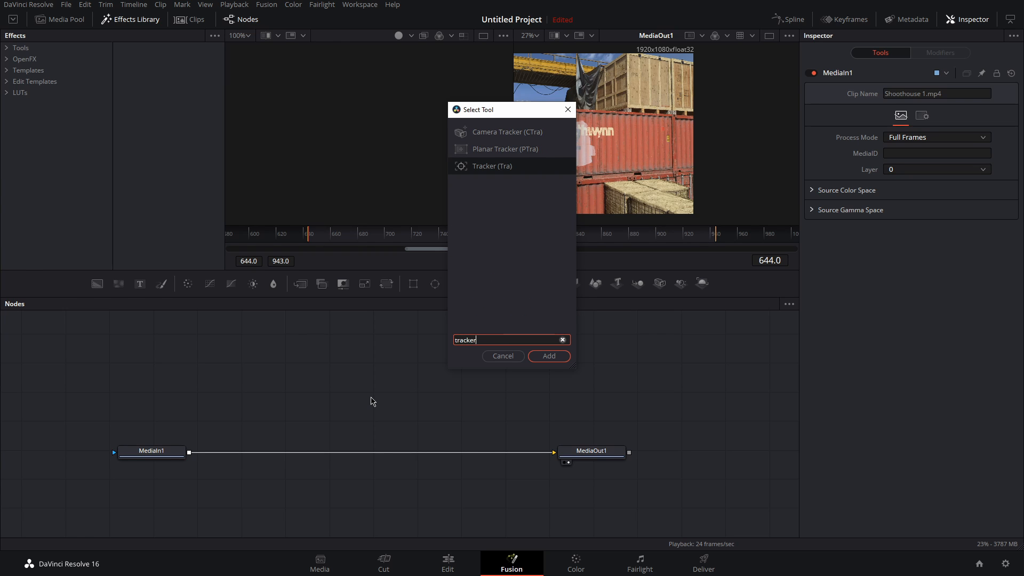
key(Return)
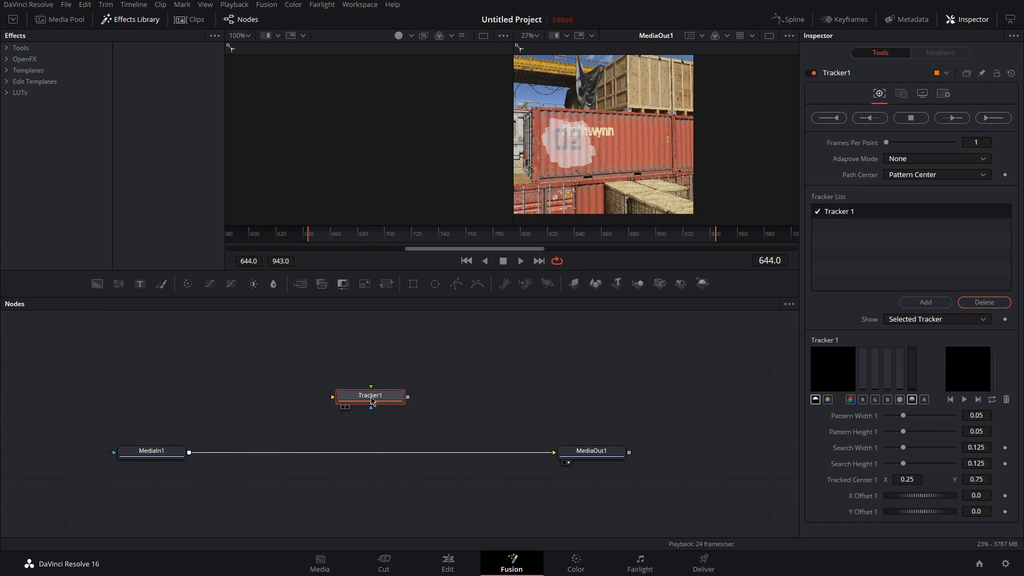
click(497, 362)
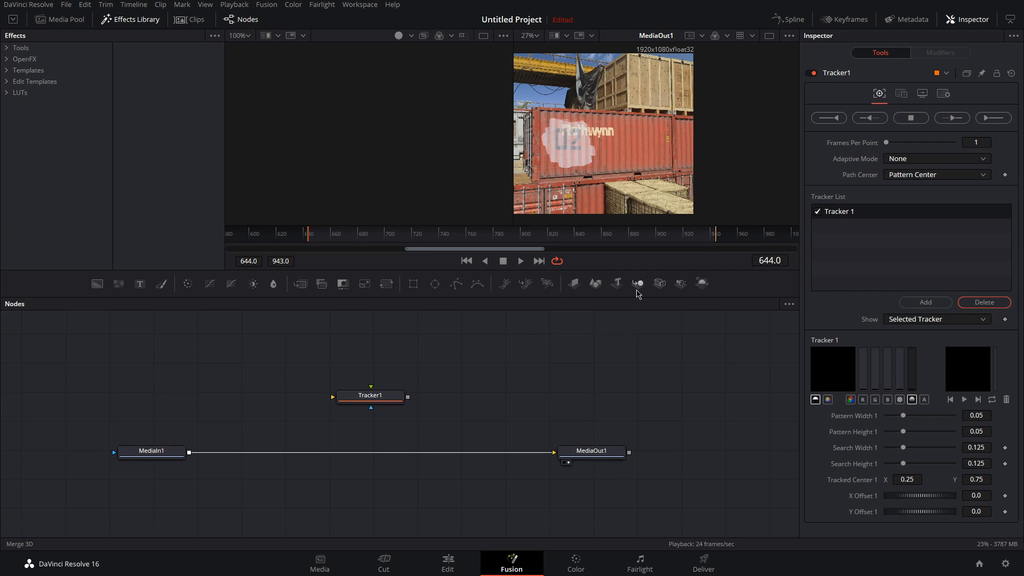
Step: Add Text 3D, Merge 3D and Renderer 3D nodes to the composition
click(617, 283)
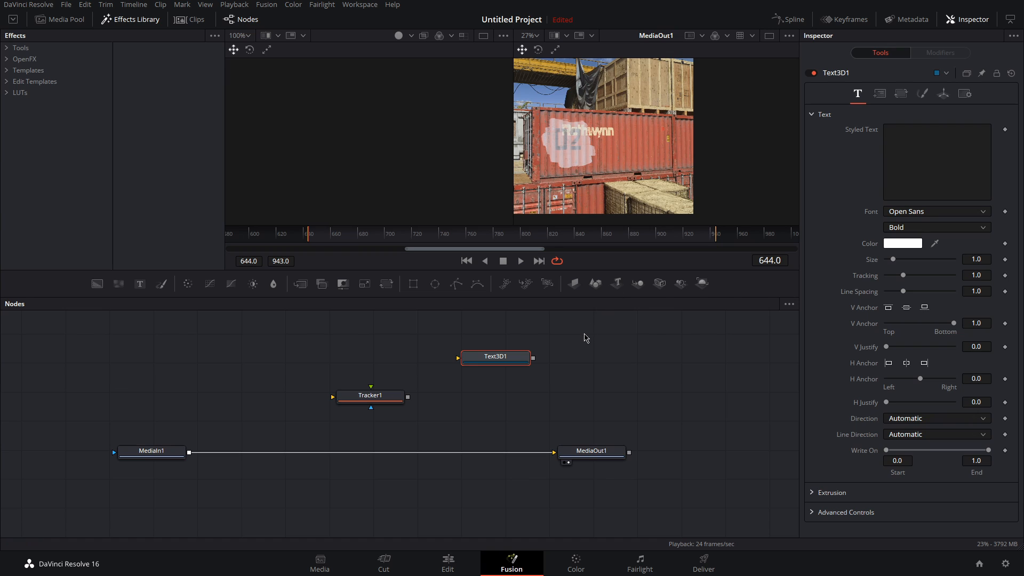
click(638, 283)
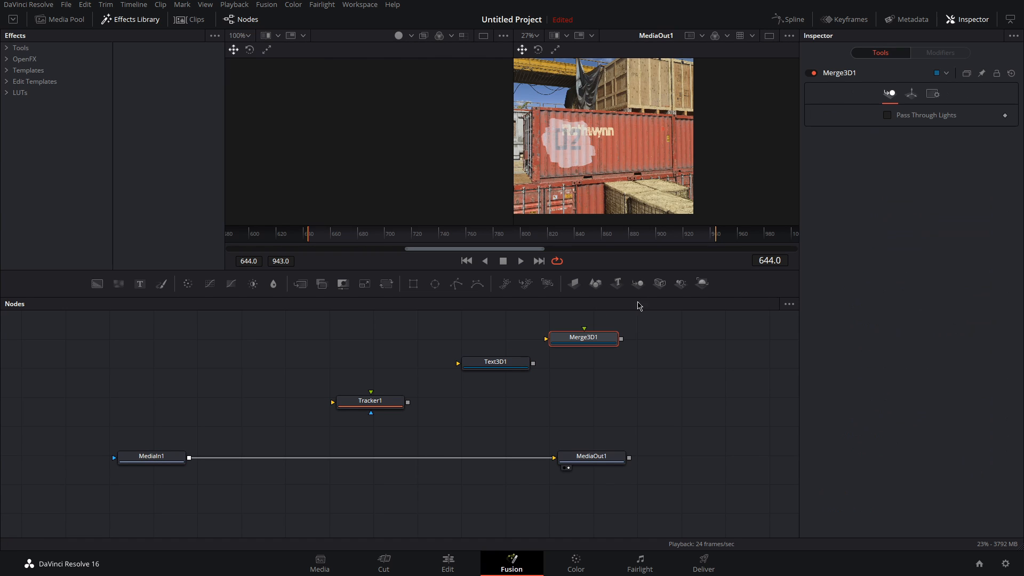
click(702, 284)
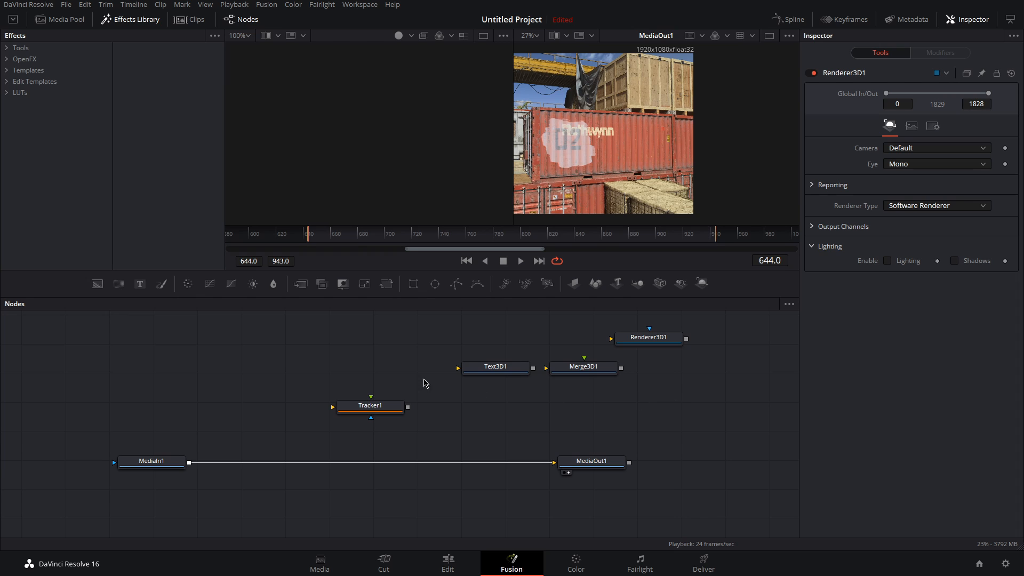
Step: Search the tool list for light and add a Directional Light node
key(shift+space)
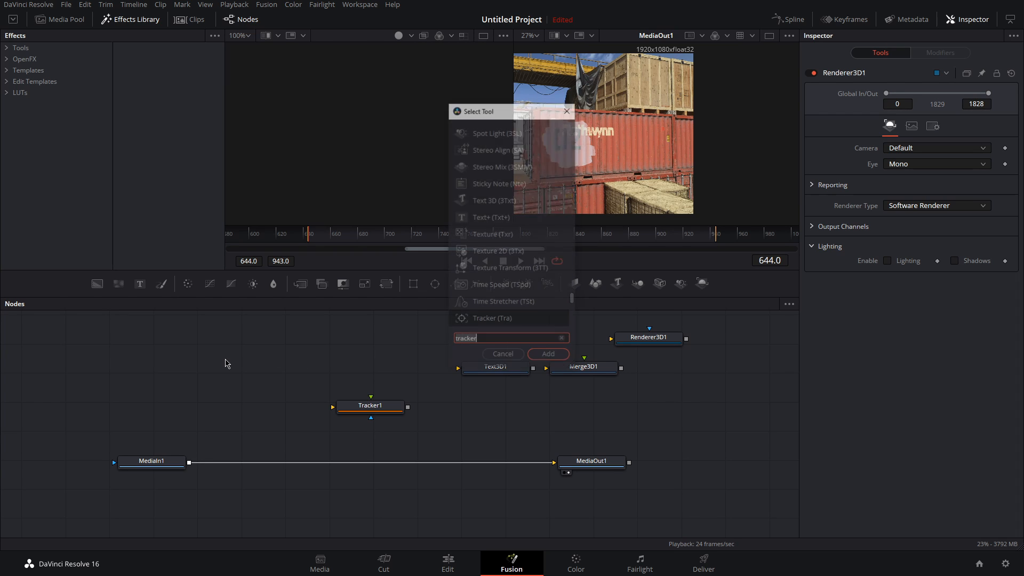
text(light)
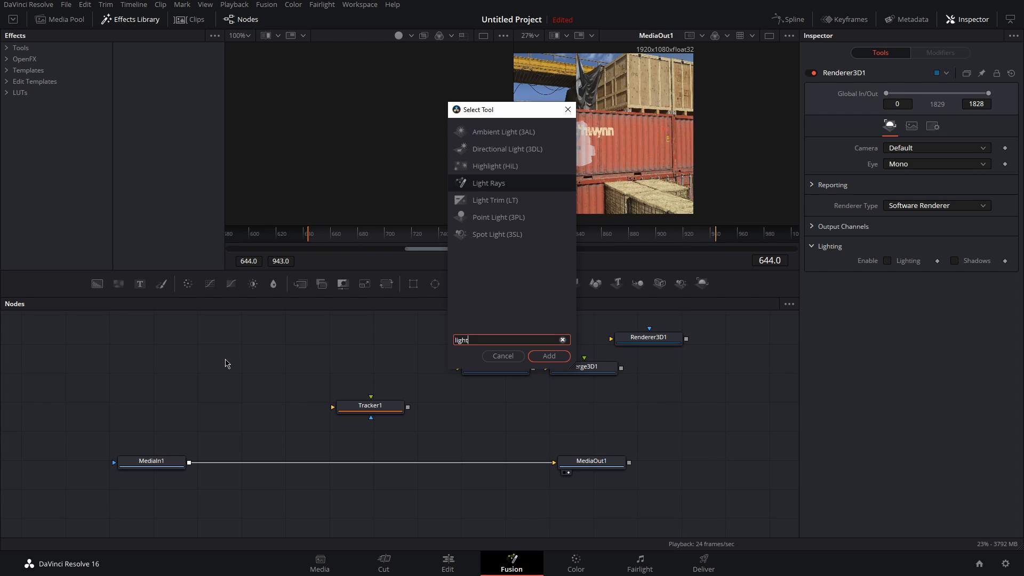
click(511, 148)
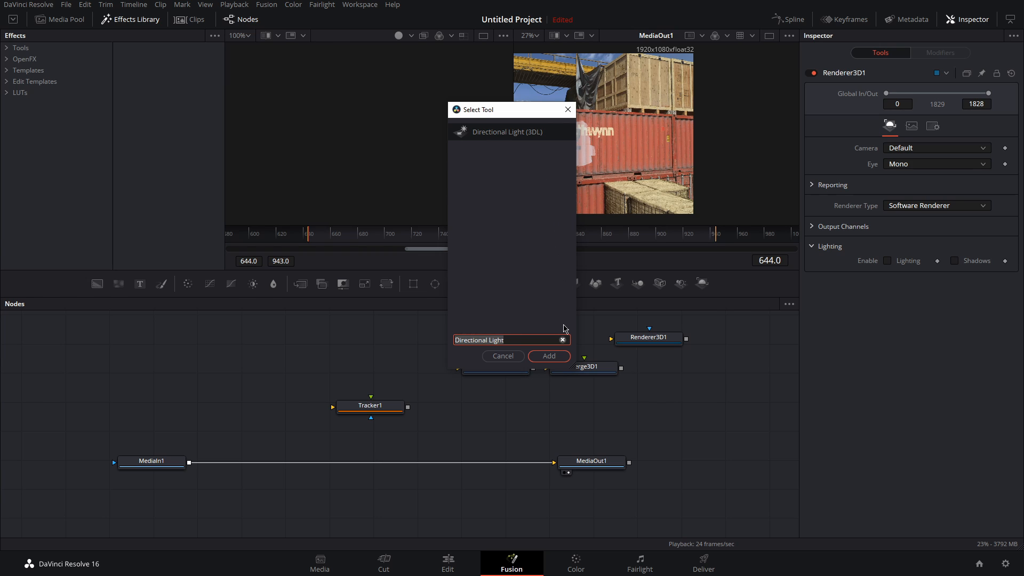
click(549, 356)
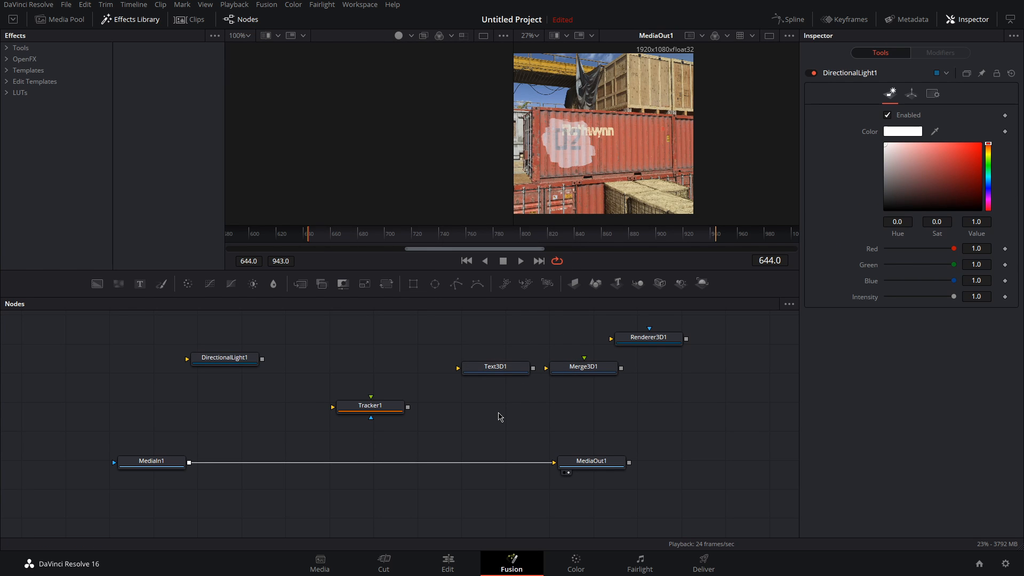
Step: Insert the Tracker node into the connection between MediaIn1 and MediaOut1
click(769, 37)
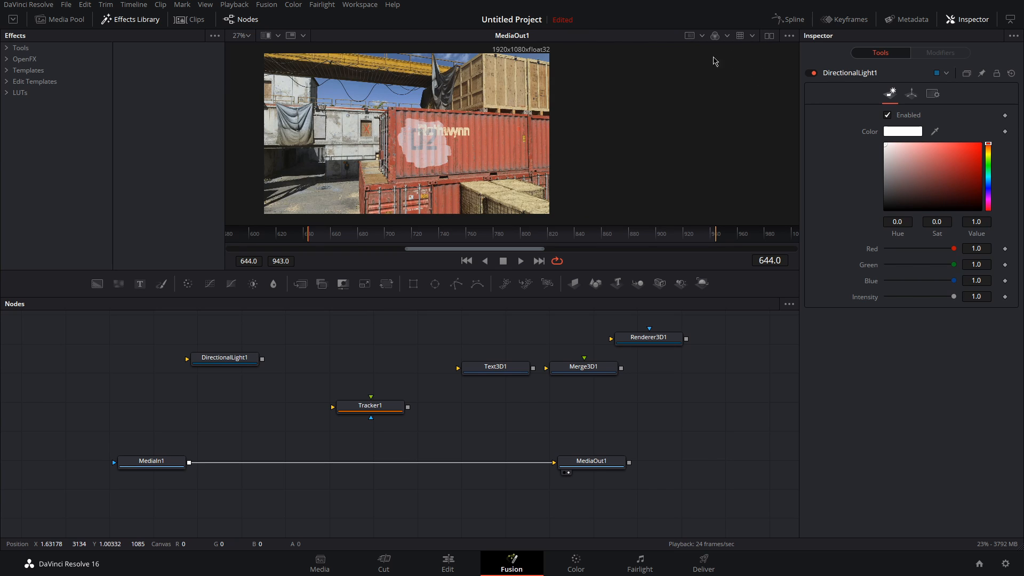
click(241, 36)
click(241, 50)
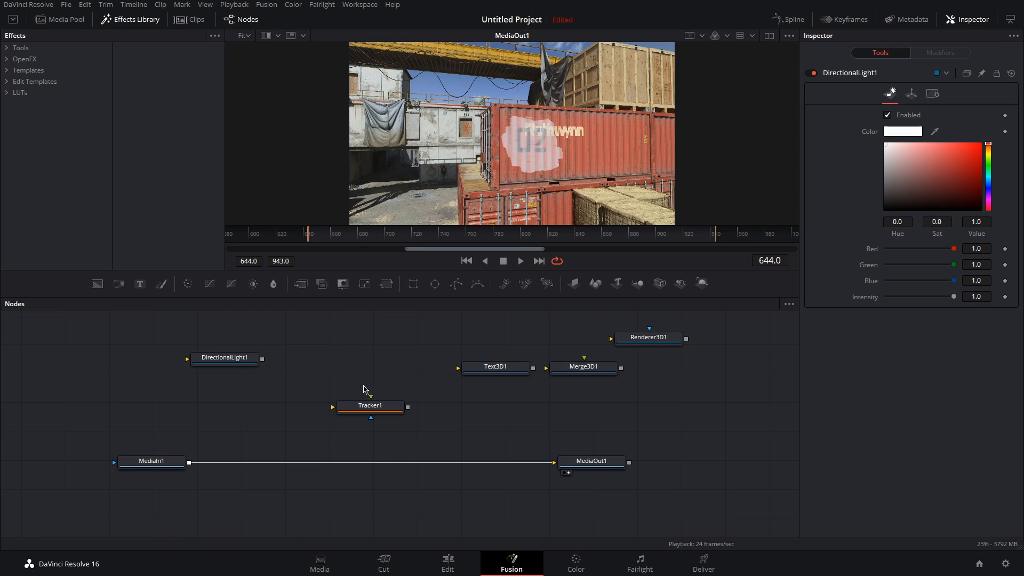
click(372, 408)
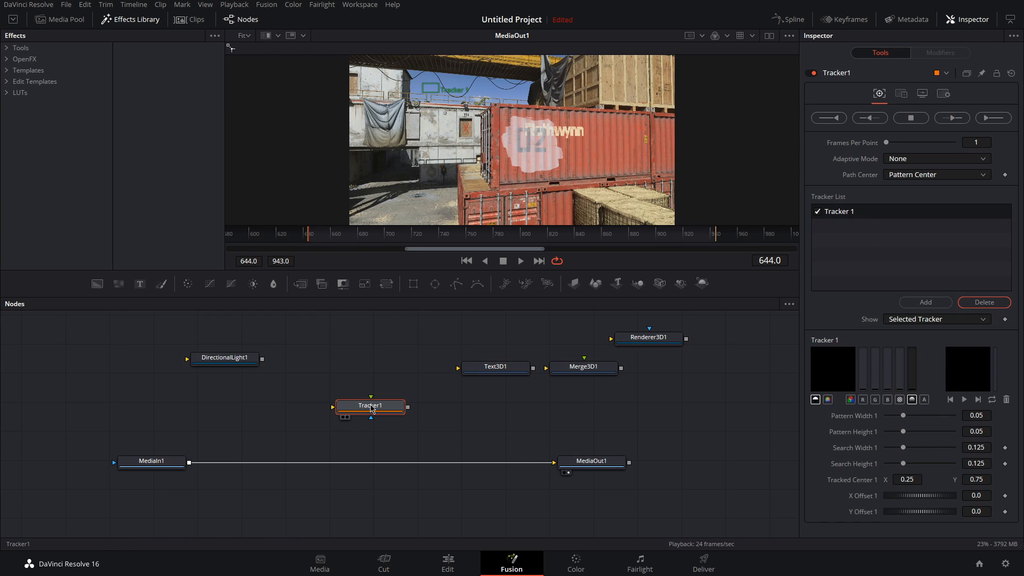
drag(372, 409, 378, 465)
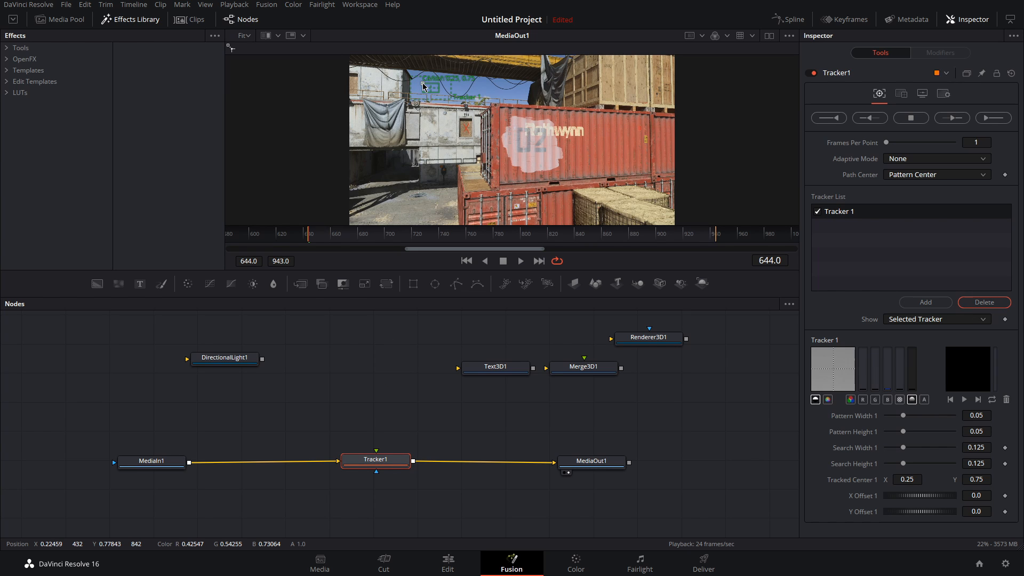
Step: Add four tracking points and place them along the edge of the crate on the container
drag(424, 86, 567, 187)
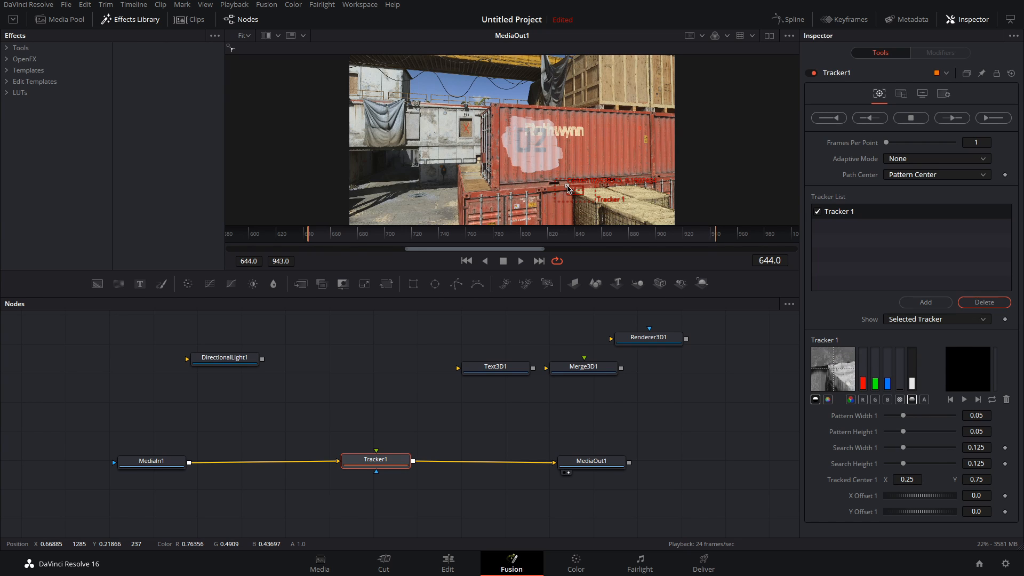
click(925, 302)
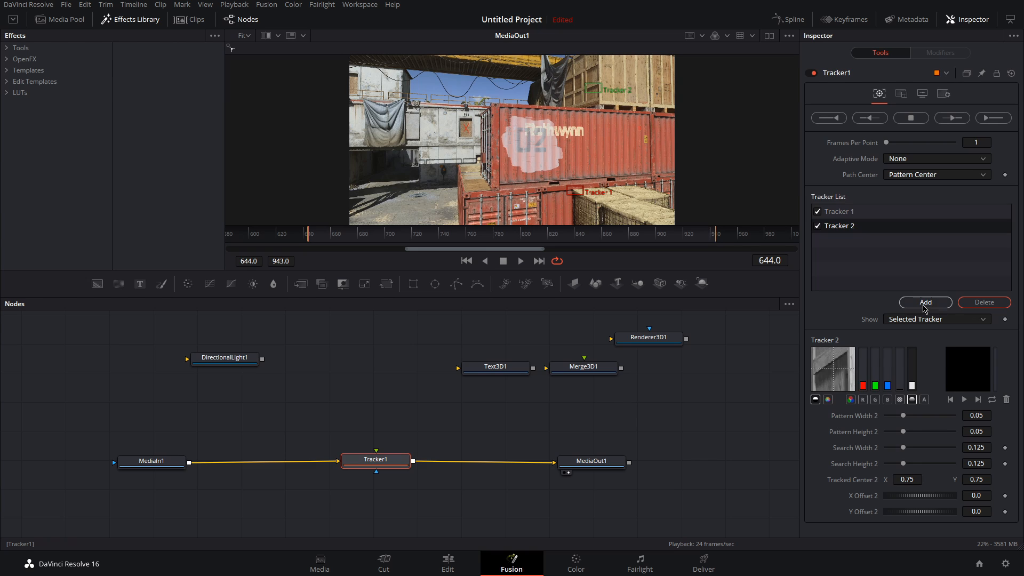
drag(585, 86, 628, 185)
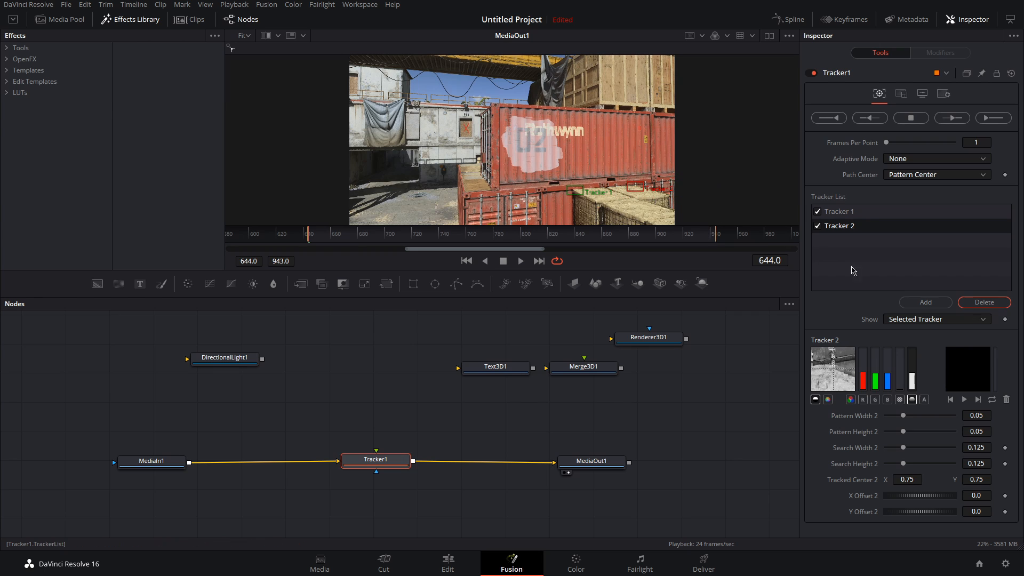
click(907, 302)
click(918, 302)
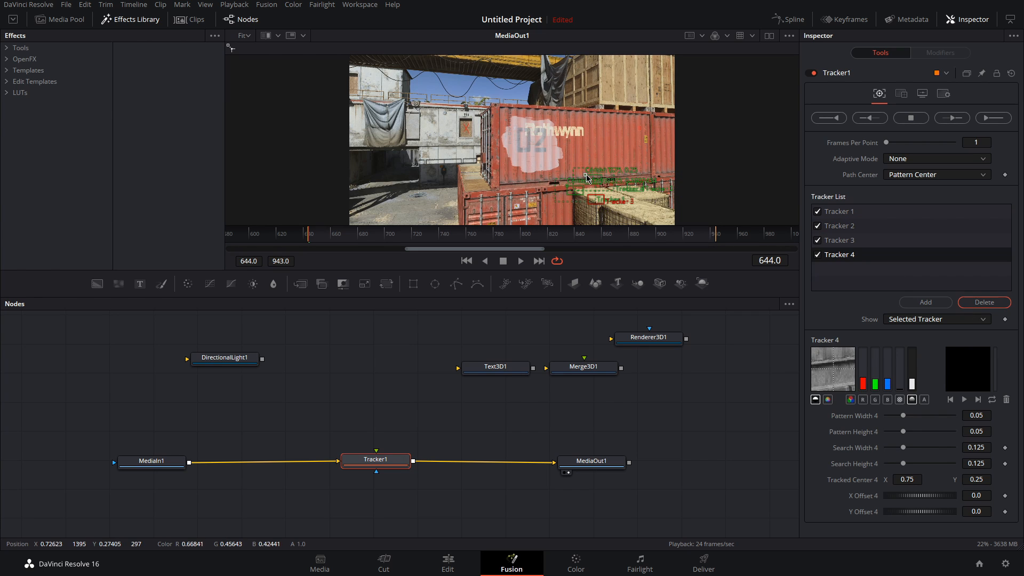
drag(585, 179, 658, 192)
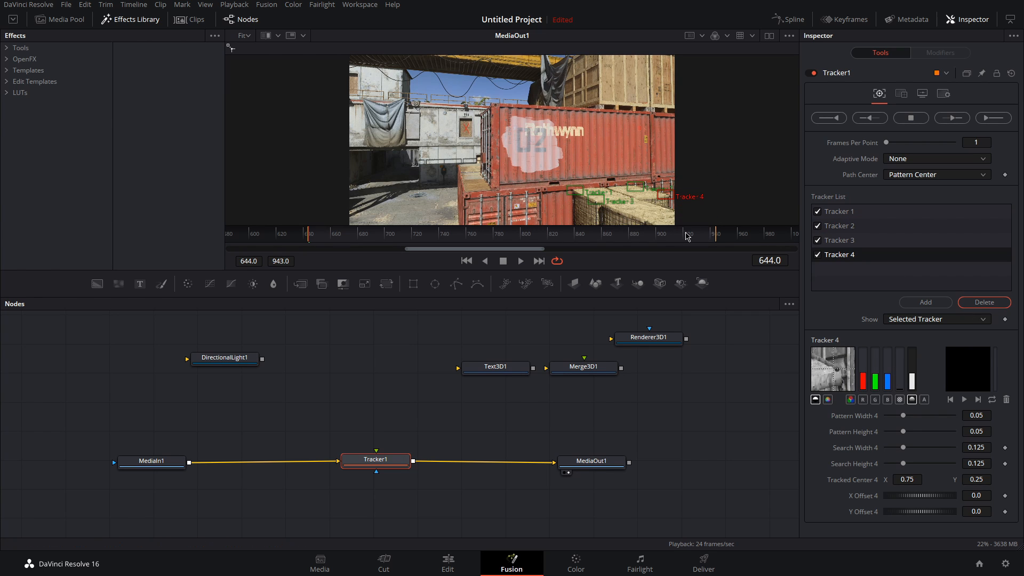
Step: Set Adaptive Mode to Every Frame and track forward through the clip
click(935, 161)
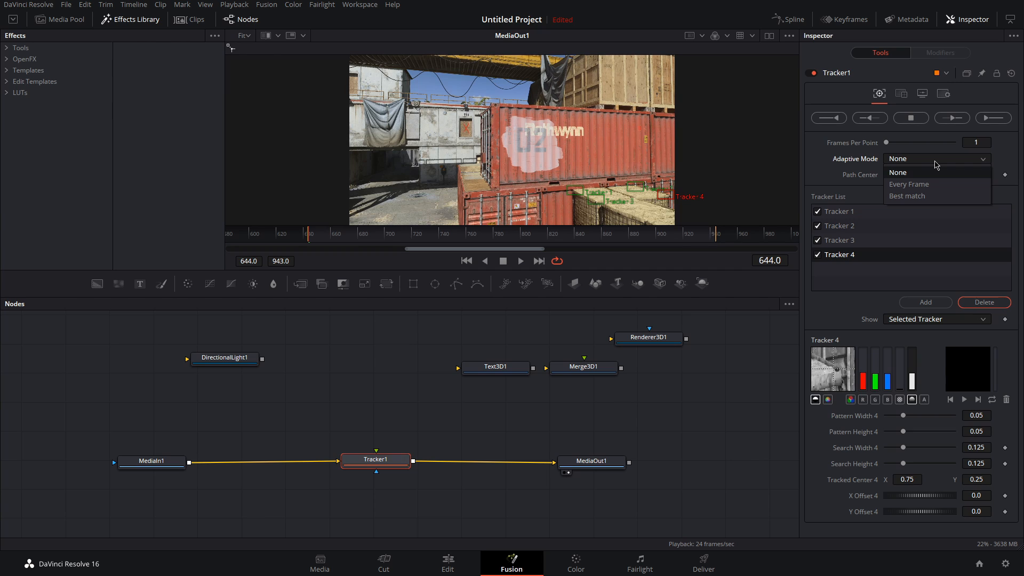
click(925, 186)
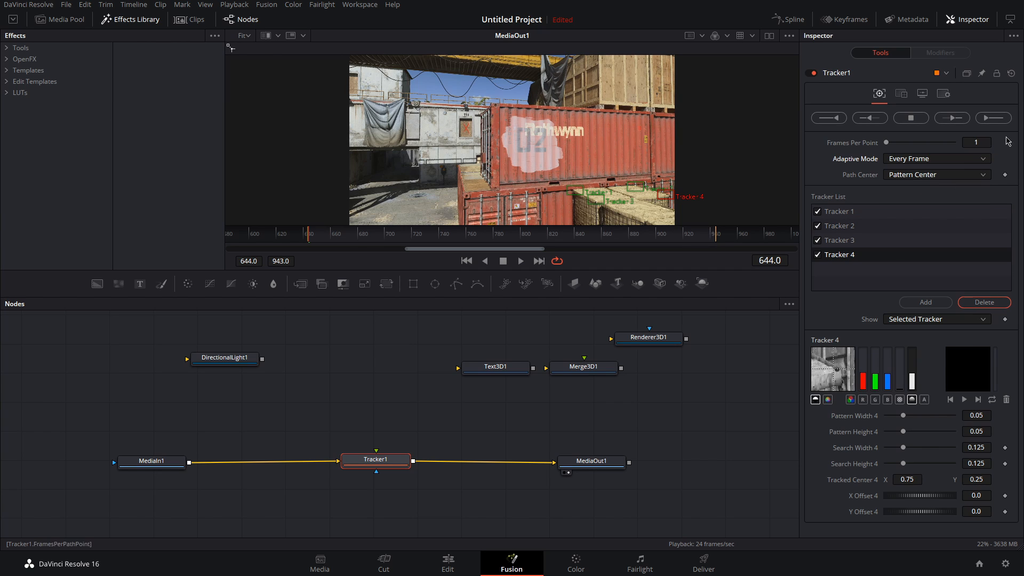
click(994, 118)
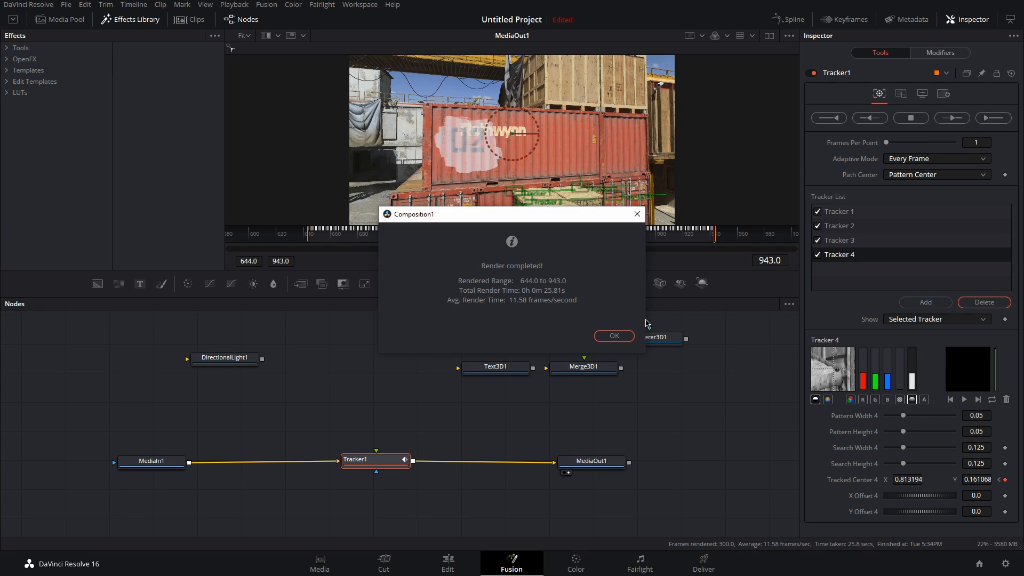
click(614, 336)
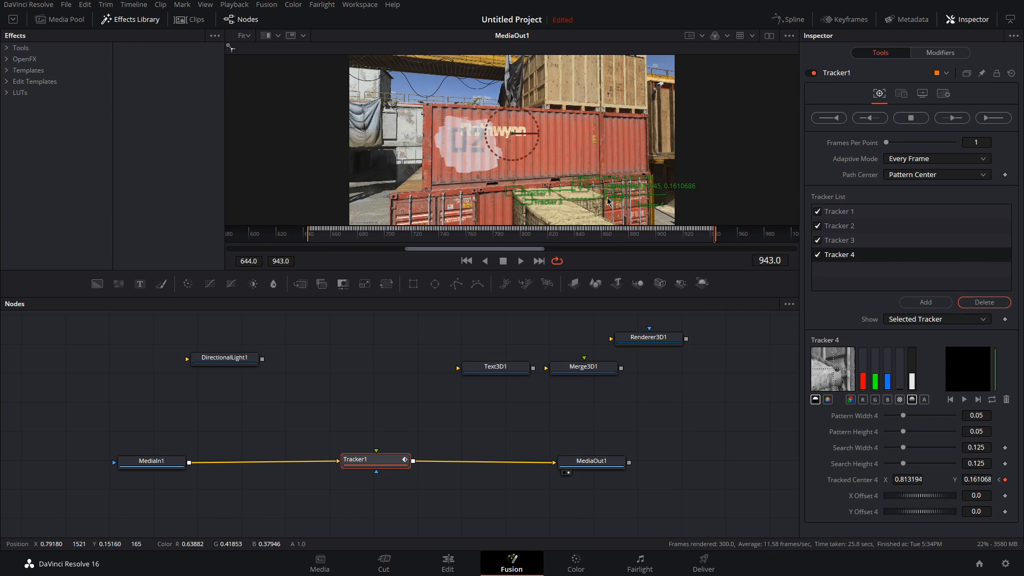
Step: Reposition Tracker 4's box on the crate edge at the last frame
scroll(608, 201, up, 2)
scroll(608, 201, up, 2)
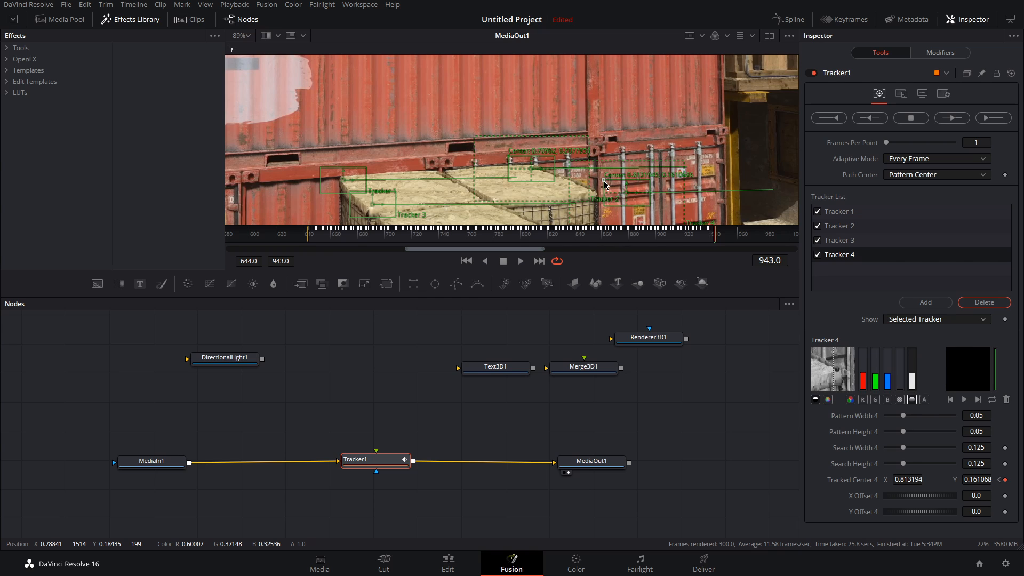
drag(605, 185, 568, 183)
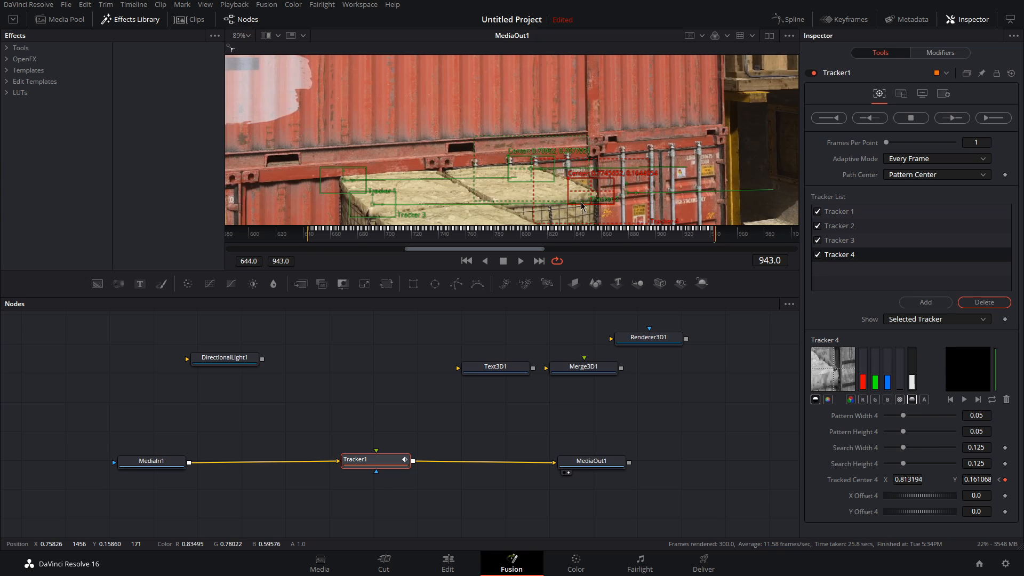
Step: Set the tracker's operation to Match Move
click(902, 94)
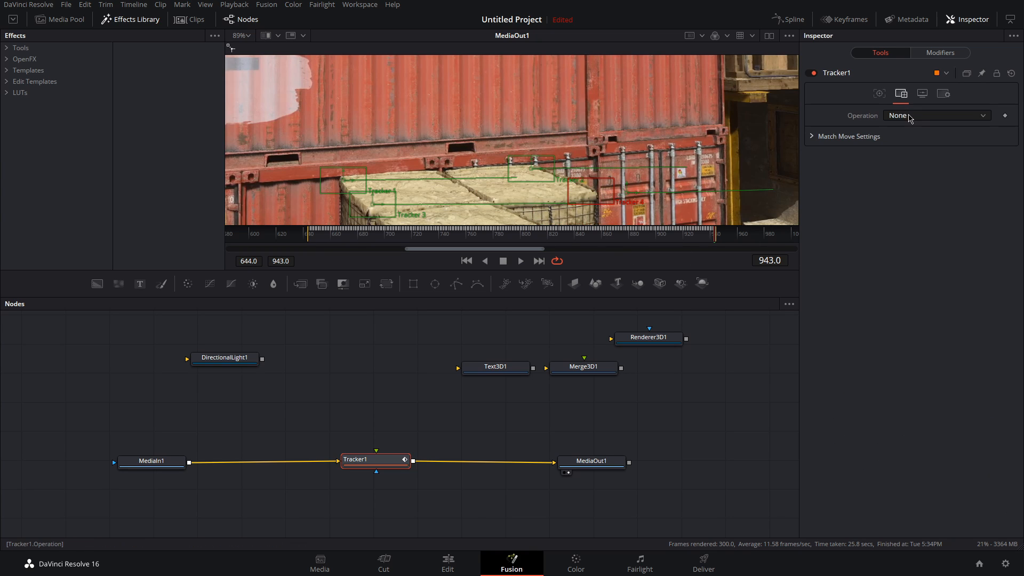
click(910, 116)
click(914, 141)
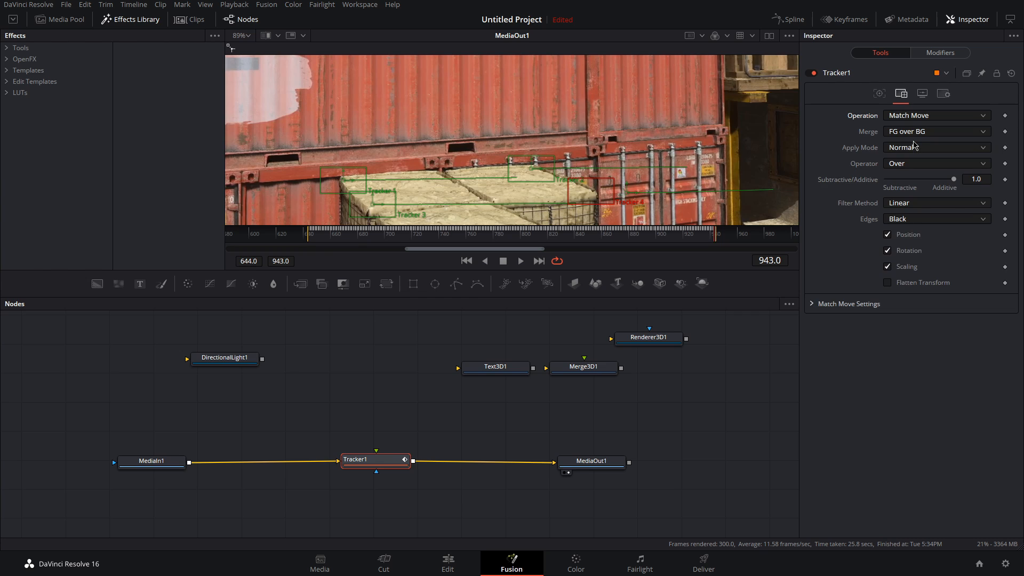
Step: Move the Text3D node next to MediaIn1 in the node graph
click(247, 36)
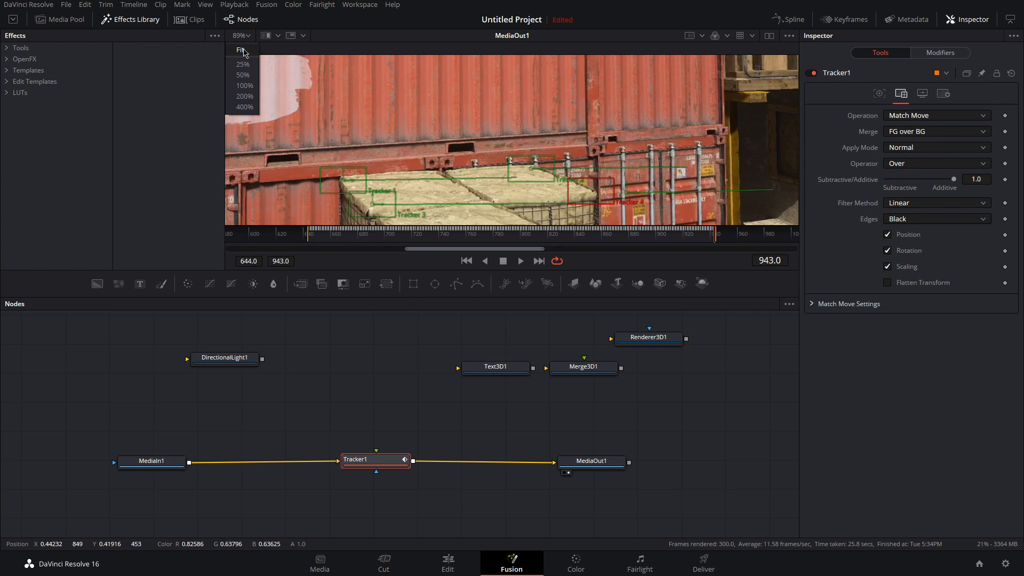
click(241, 50)
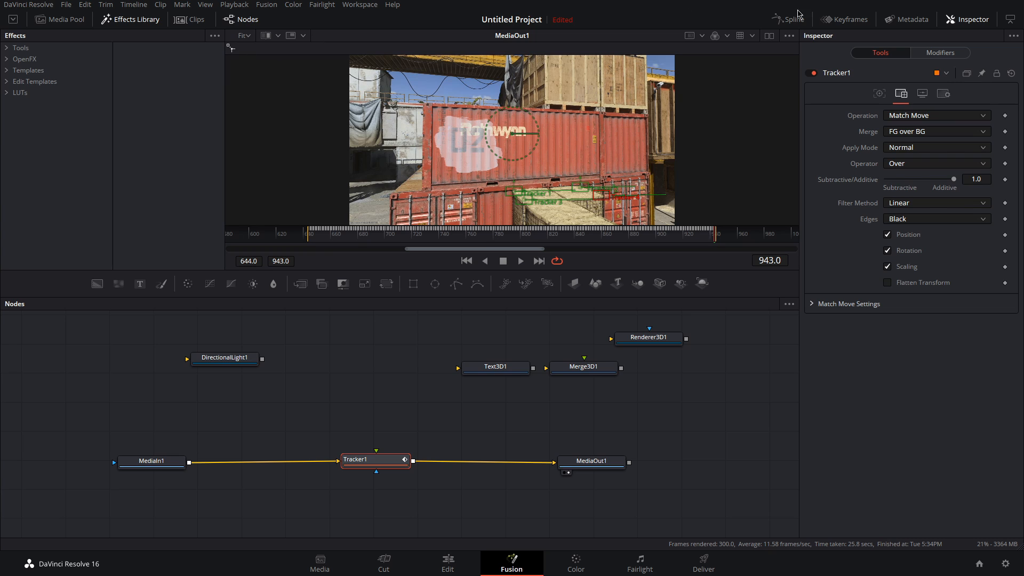
click(768, 37)
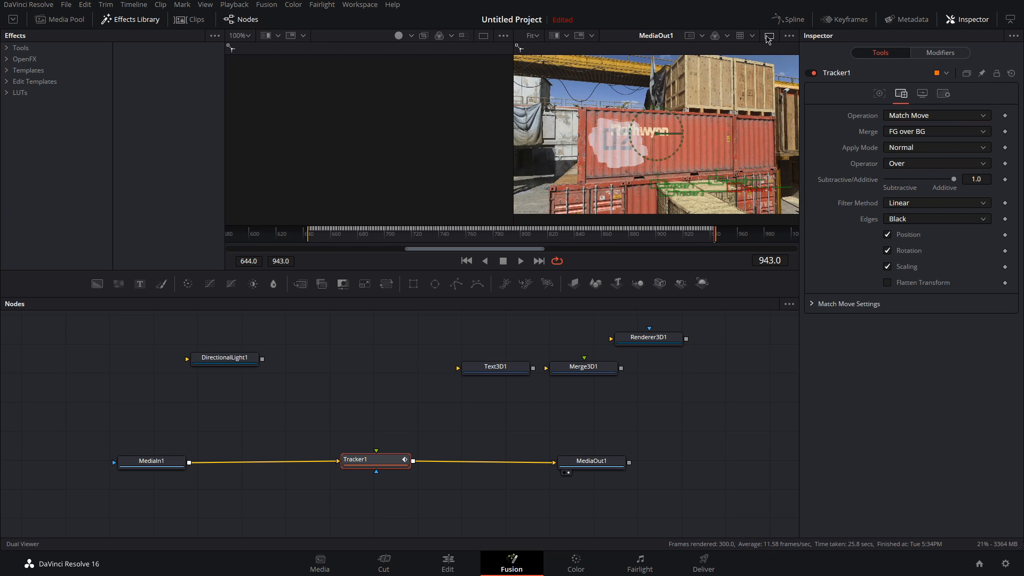
drag(493, 373, 149, 435)
click(158, 433)
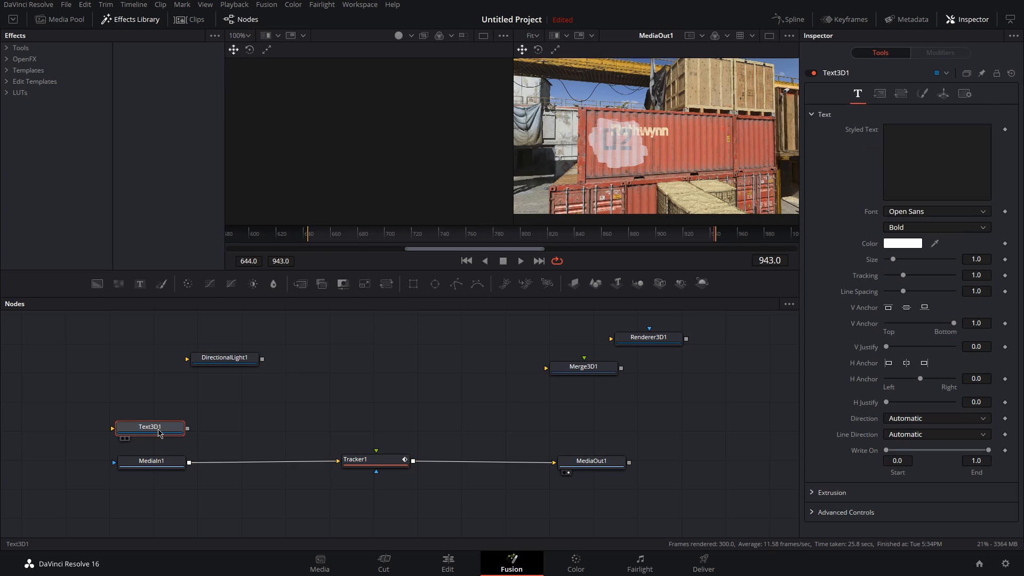
Step: Move the DirectionalLight1 node above Text3D1 and show Text3D1 in the first viewer
drag(224, 366, 149, 404)
click(148, 429)
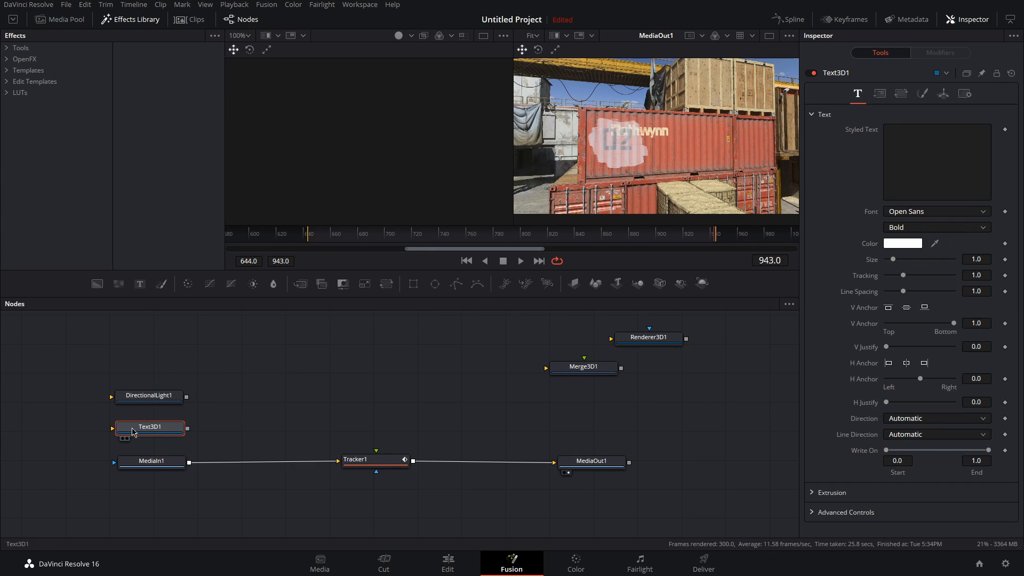
click(123, 440)
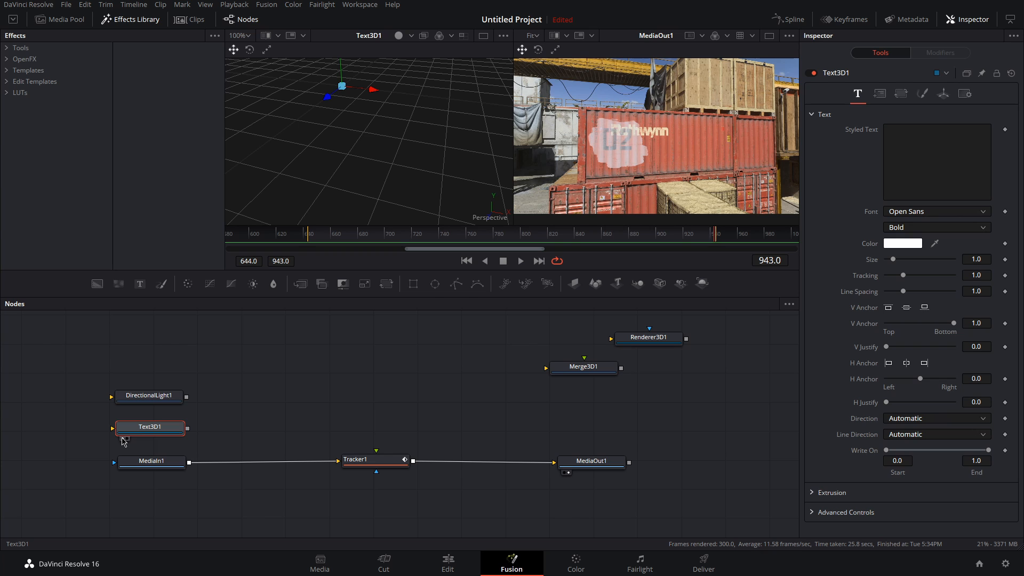
Step: Enter "text" as the 3D text node's styled text
drag(323, 84, 388, 118)
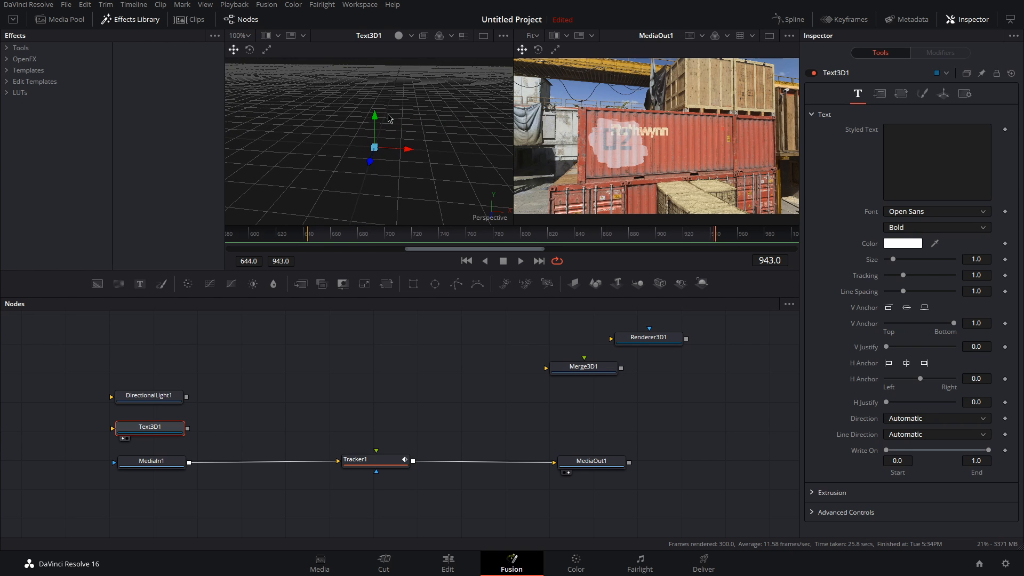
click(915, 137)
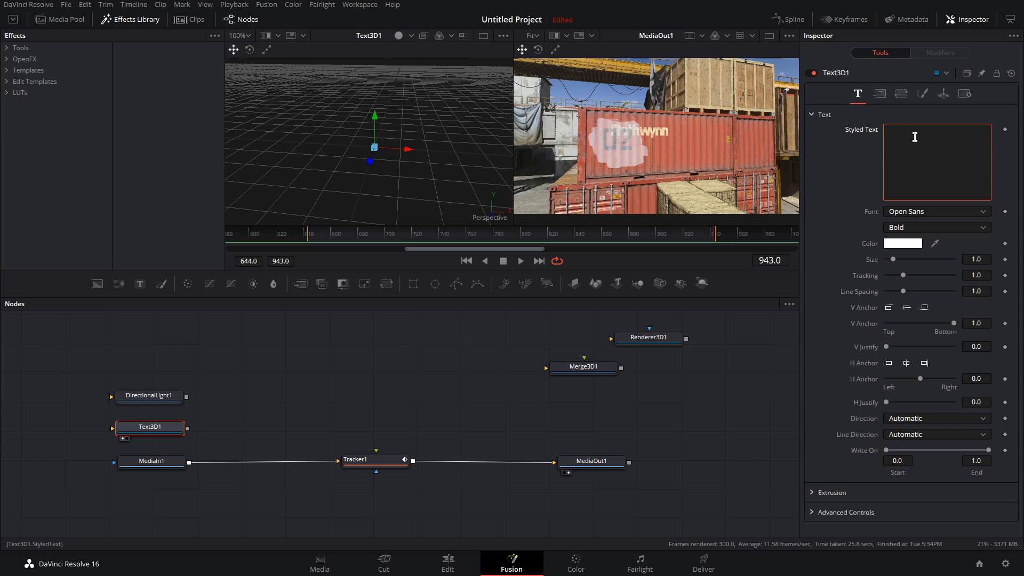
text(text)
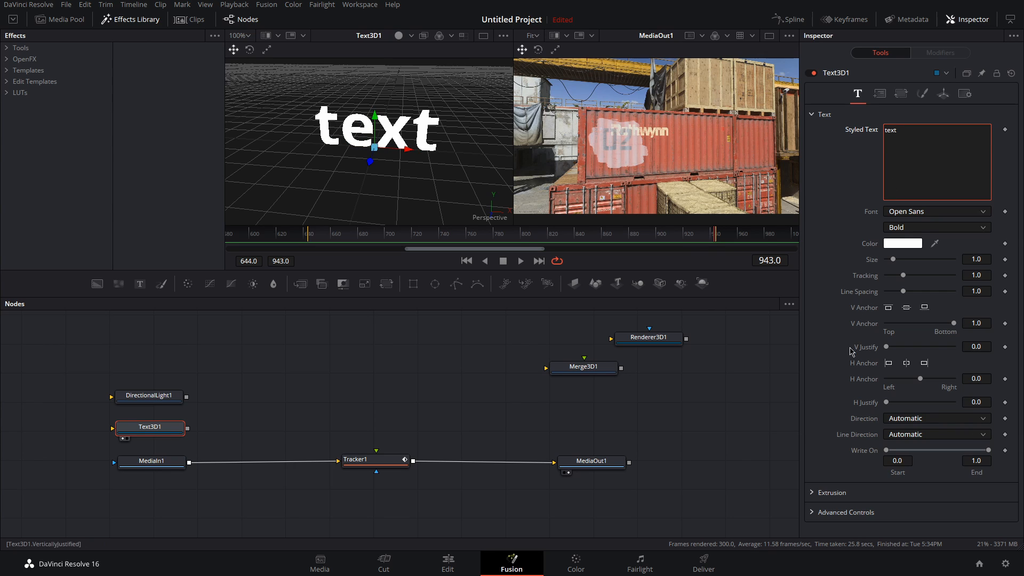
Step: Open the text's extrusion settings and set the extrusion depth to 0.05
click(814, 493)
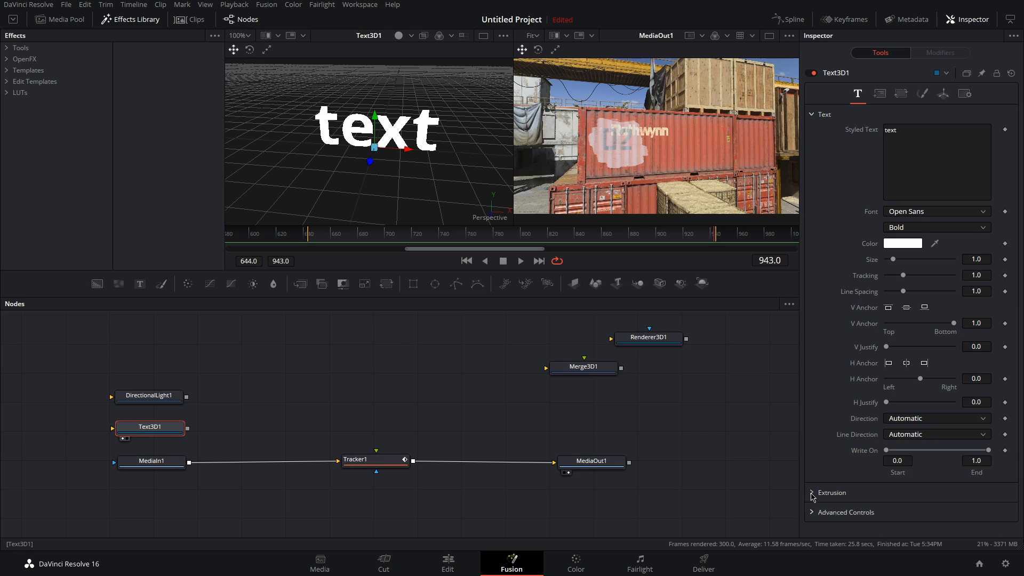
scroll(852, 459, down, 2)
drag(886, 421, 909, 425)
double_click(978, 421)
text(0.05)
key(Tab)
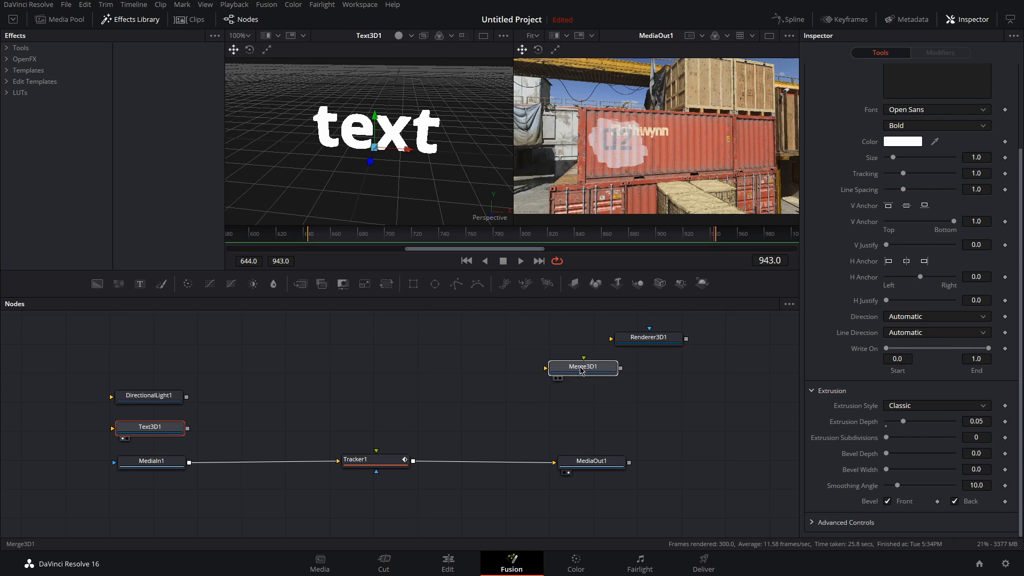
Step: Move Merge3D1 beside Text3D1 and connect DirectionalLight1 and Text3D1 into it
drag(584, 369, 254, 416)
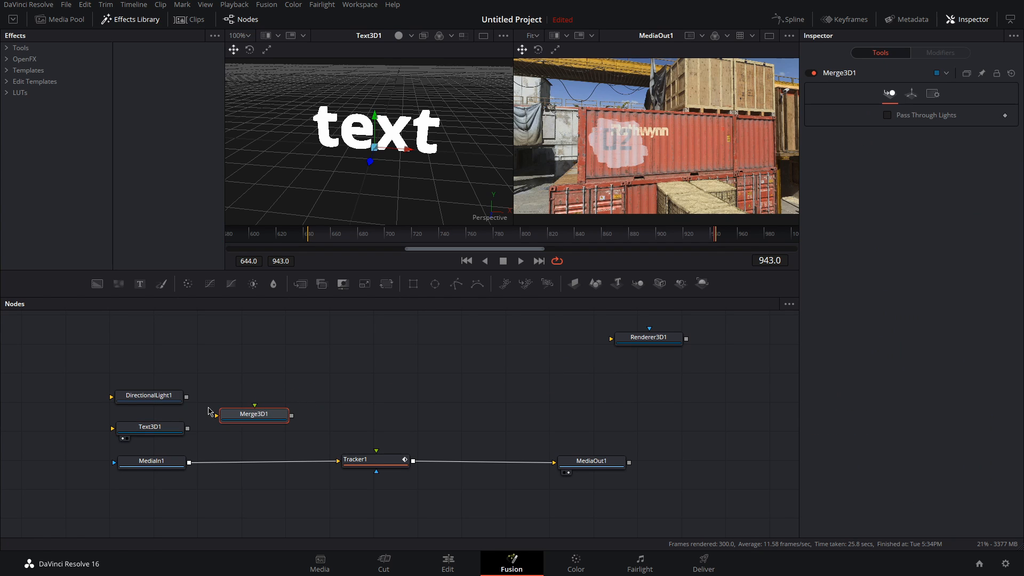
drag(187, 397, 249, 418)
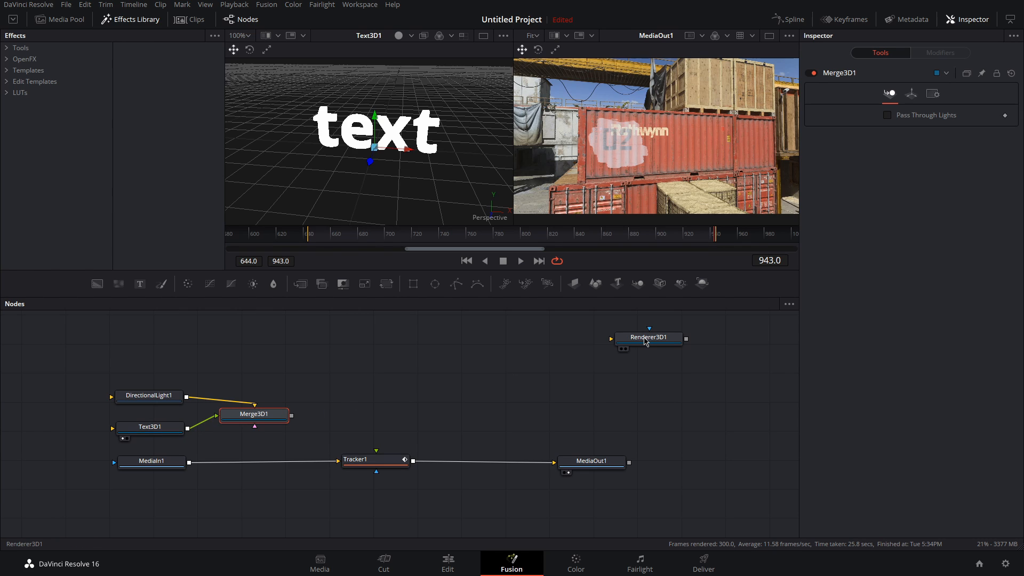
Step: Place Renderer3D1 after Merge3D1, wire the merge into it, and feed the renderer into Tracker1's foreground input
drag(646, 342, 373, 419)
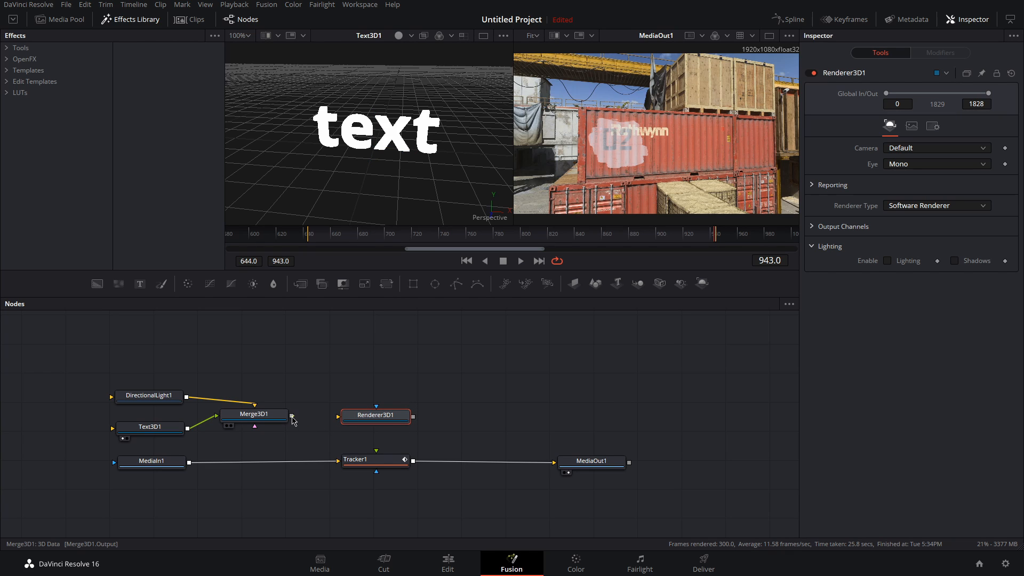
drag(292, 420, 356, 418)
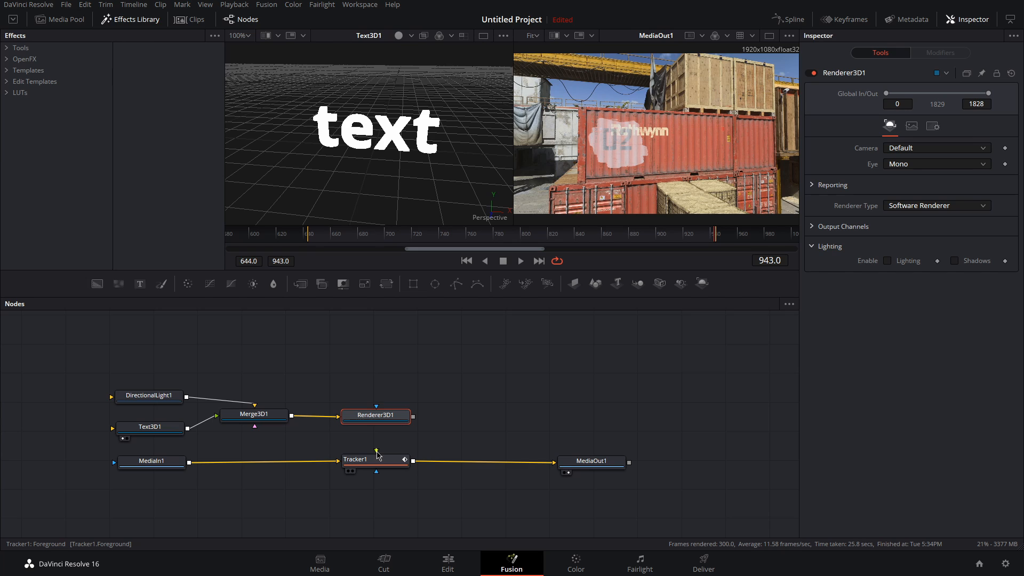
drag(378, 452, 378, 420)
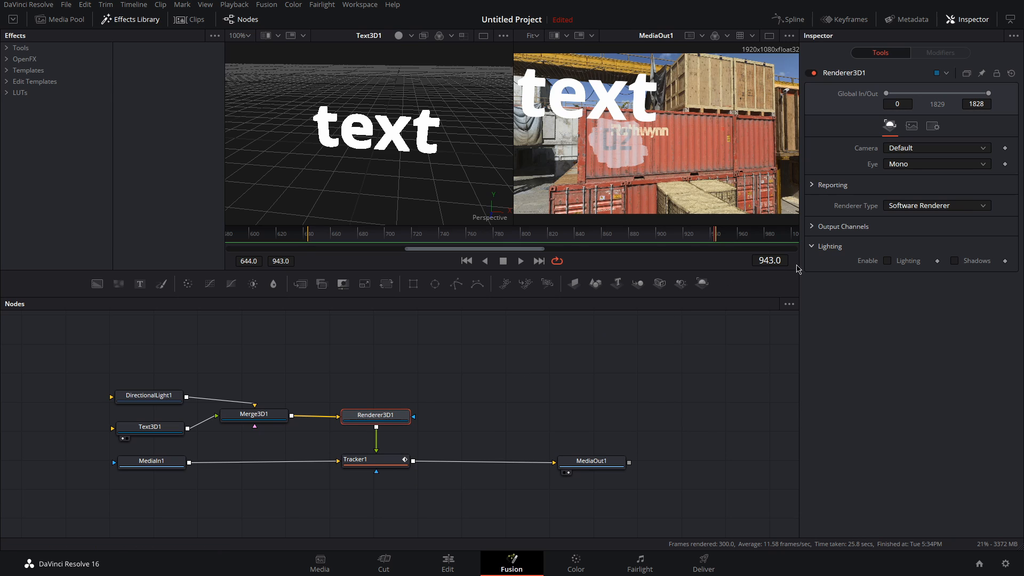
Step: Enable lighting and shadows in the 3D renderer
click(887, 261)
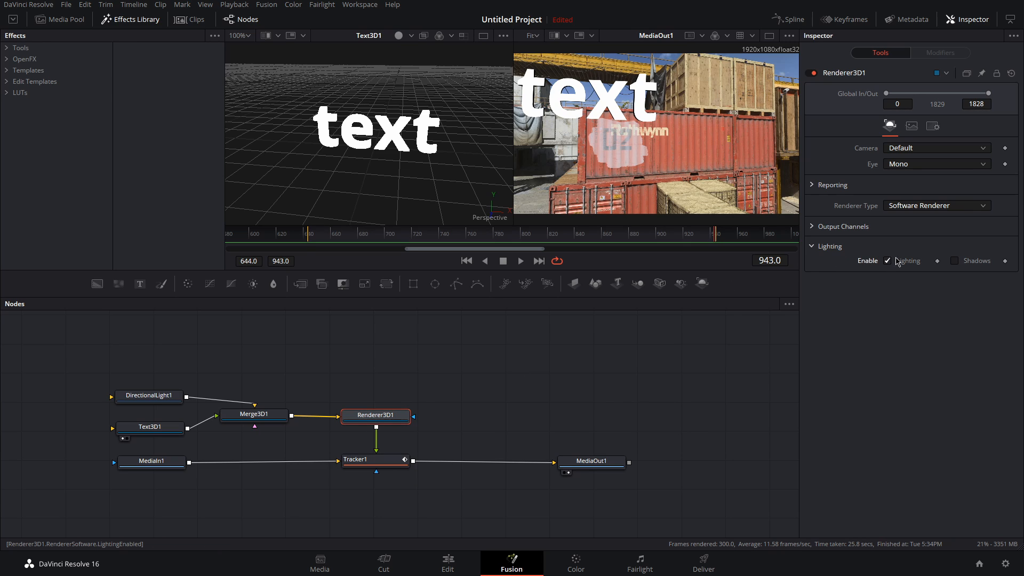
click(955, 265)
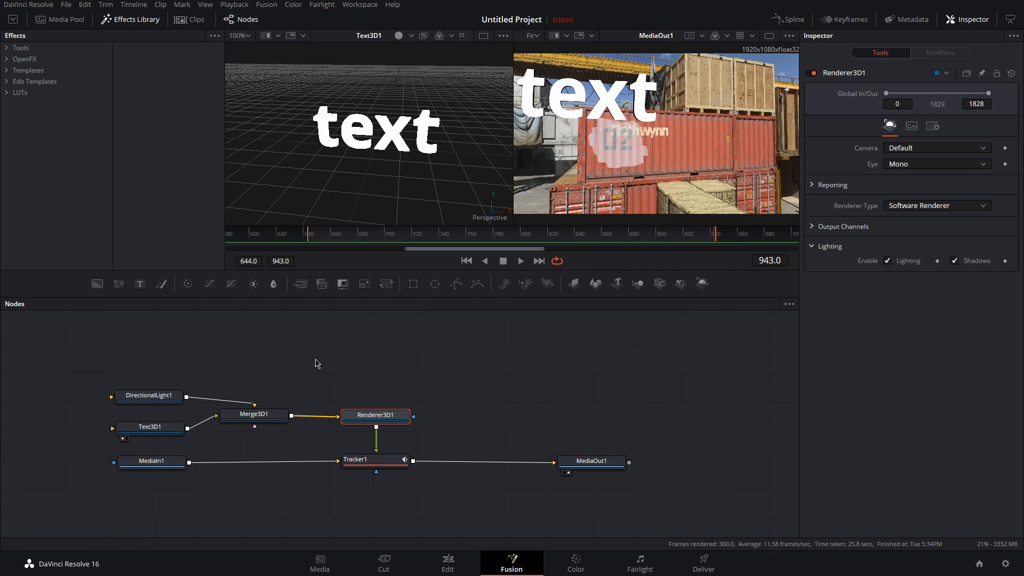
Step: Go to the first frame and reduce Text3D1's size to 0.5
click(159, 430)
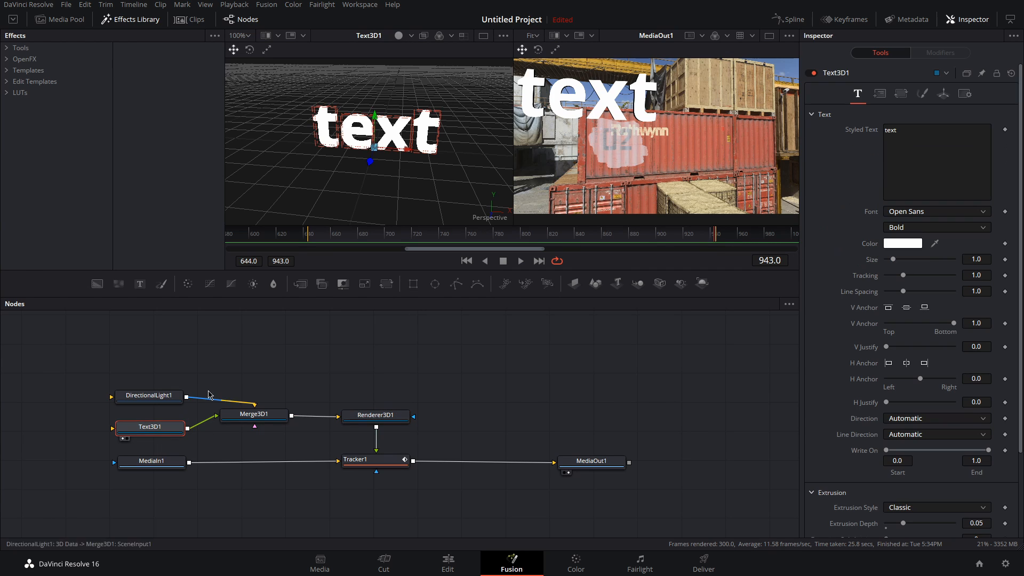
click(467, 263)
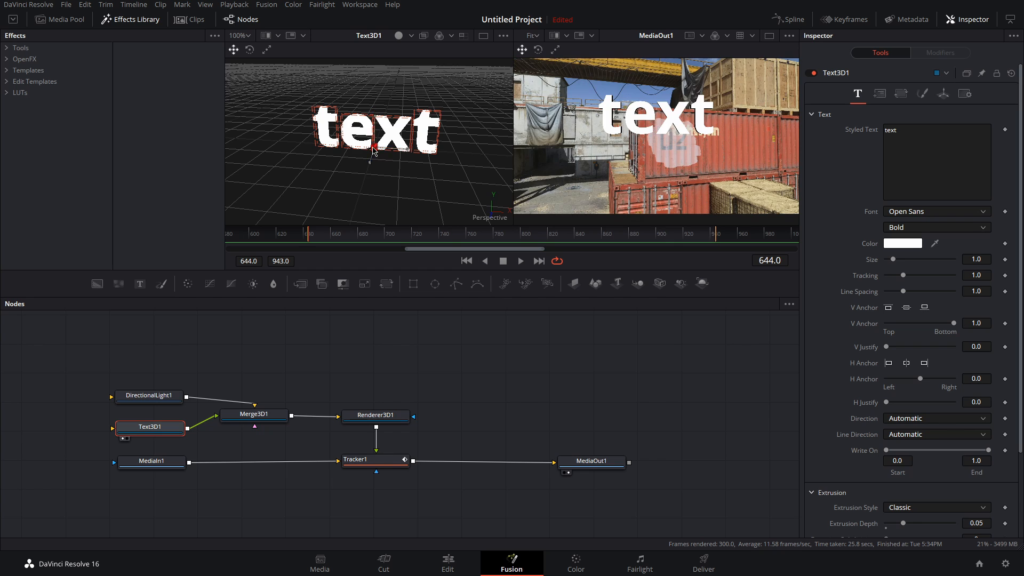
drag(439, 205, 448, 196)
drag(892, 260, 889, 260)
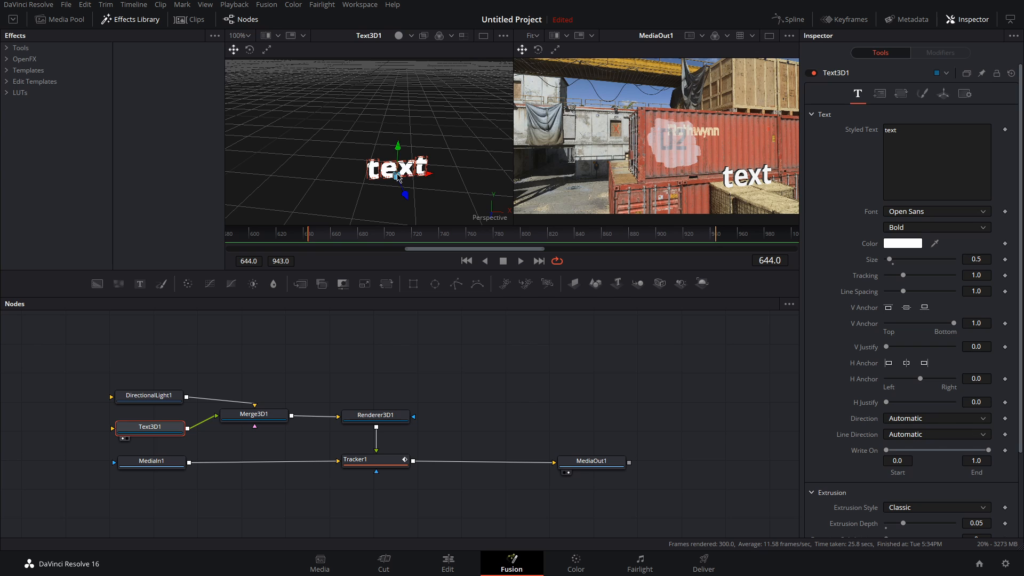
Step: Rotate DirectionalLight1 in the 3D viewer so it angles onto the text
click(151, 397)
mouse_move(331, 154)
mouse_down()
mouse_move(368, 161)
mouse_move(482, 135)
mouse_move(514, 197)
mouse_up()
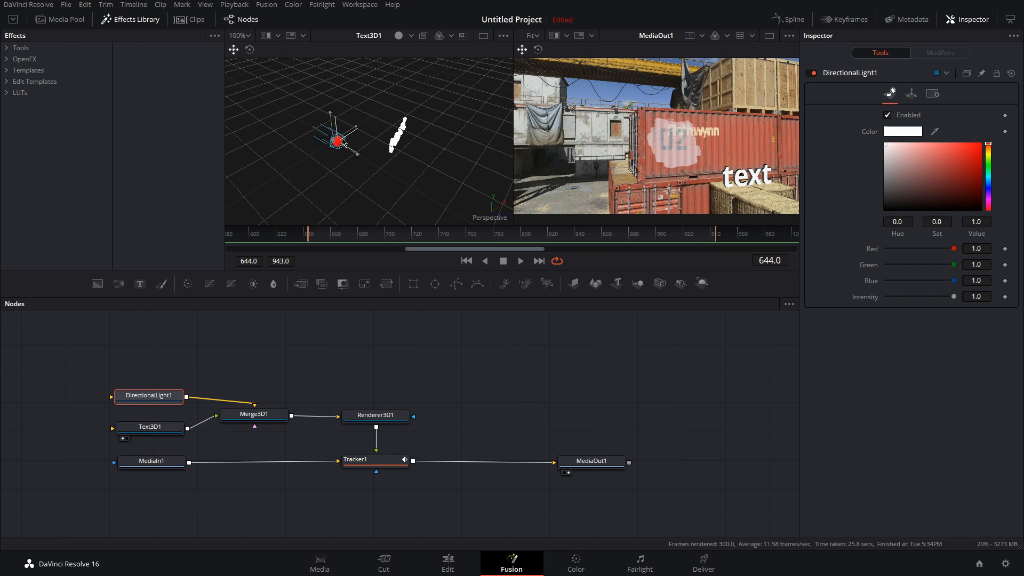
drag(353, 141, 462, 144)
key(w)
drag(451, 199, 471, 196)
mouse_move(472, 195)
mouse_down()
mouse_move(53, 119)
mouse_move(80, 152)
mouse_up()
key(q)
drag(410, 97, 280, 173)
key(w)
drag(429, 121, 410, 86)
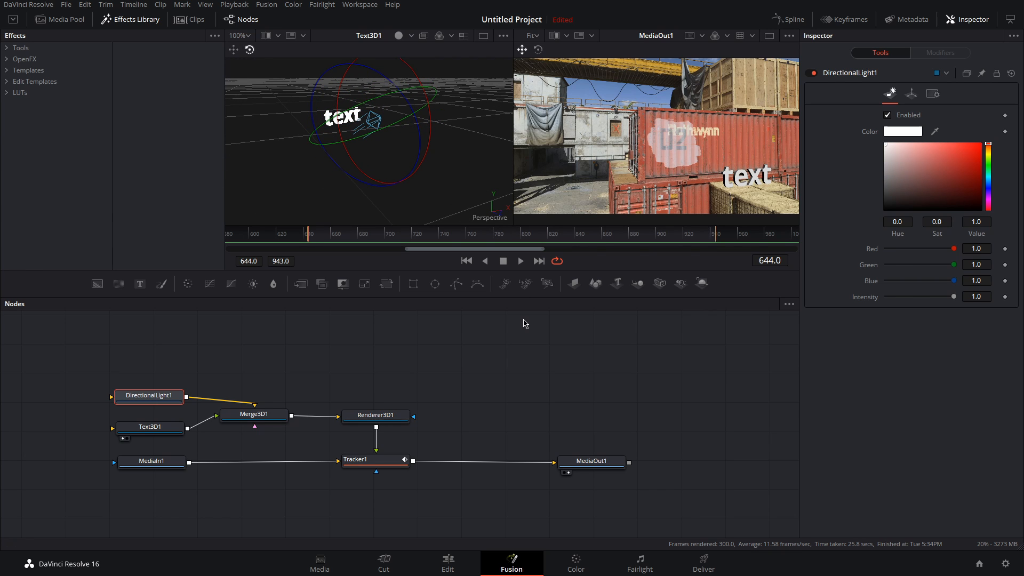
Step: Set Text3D1's extrusion depth to 0.1
click(142, 427)
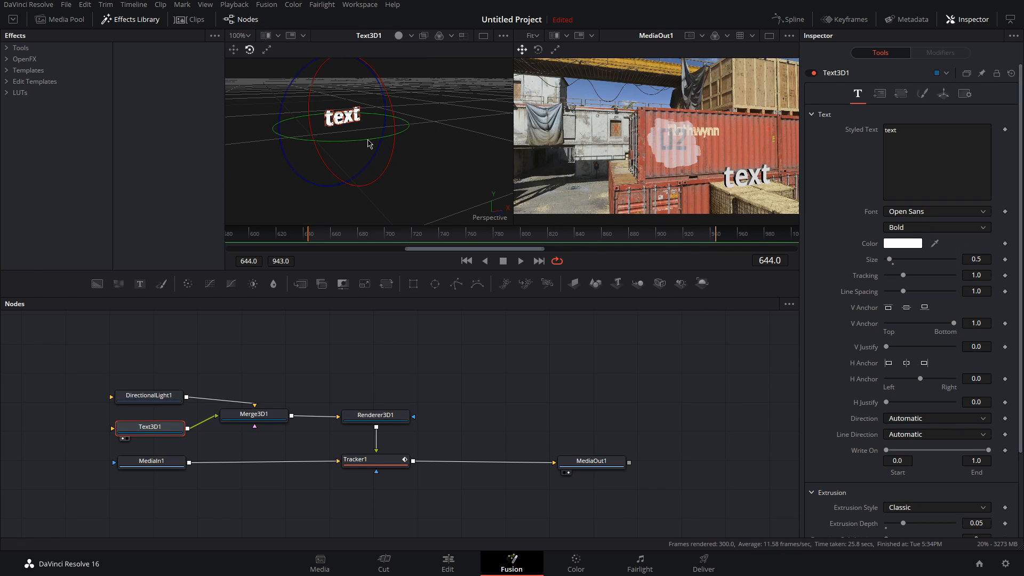
scroll(917, 423, down, 4)
double_click(982, 422)
text(0.1)
key(Tab)
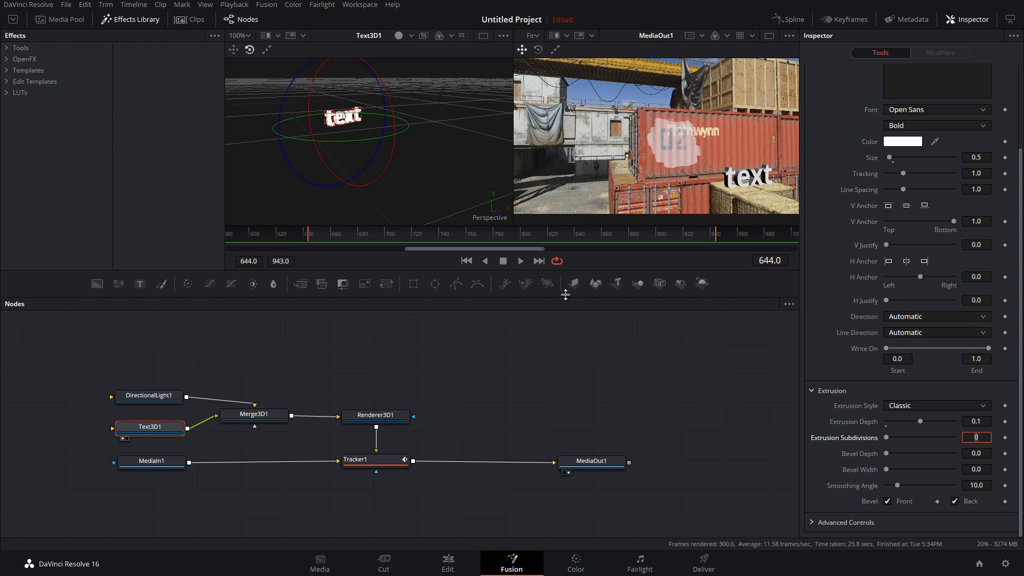
Step: Play back the composite and return to the first frame to review the tracked text
click(521, 261)
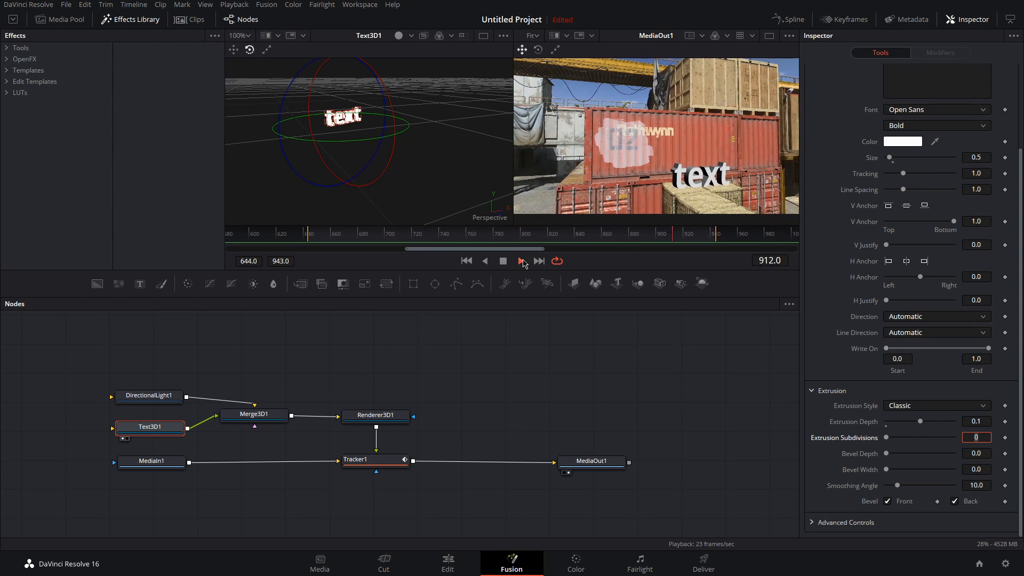
click(469, 262)
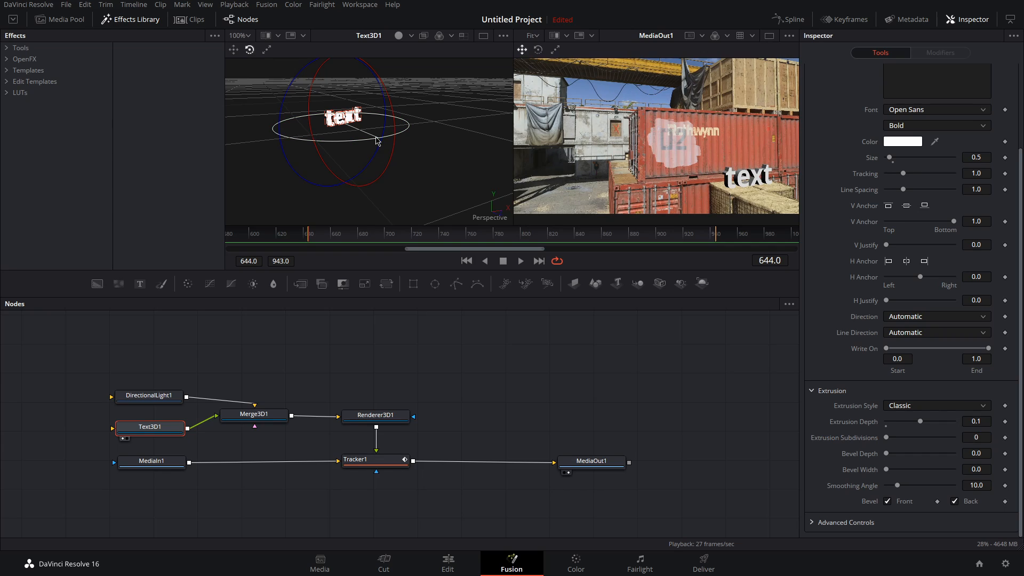
mouse_move(314, 234)
mouse_down()
mouse_move(702, 233)
mouse_move(309, 250)
mouse_up()
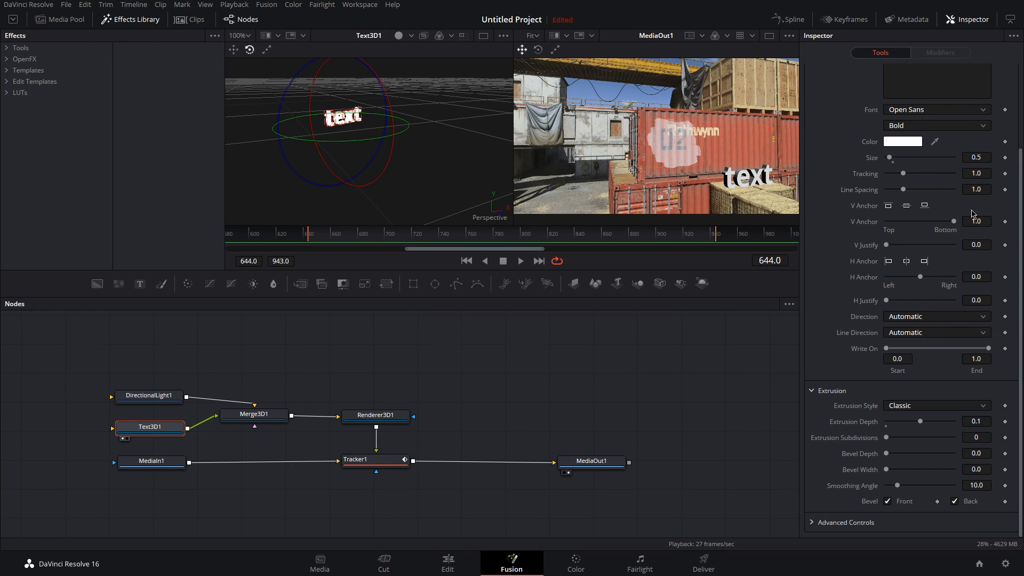
Step: Keyframe Text3D1's size at the first frame, then set it to 0.45 at the last frame
click(1005, 158)
drag(310, 238, 715, 237)
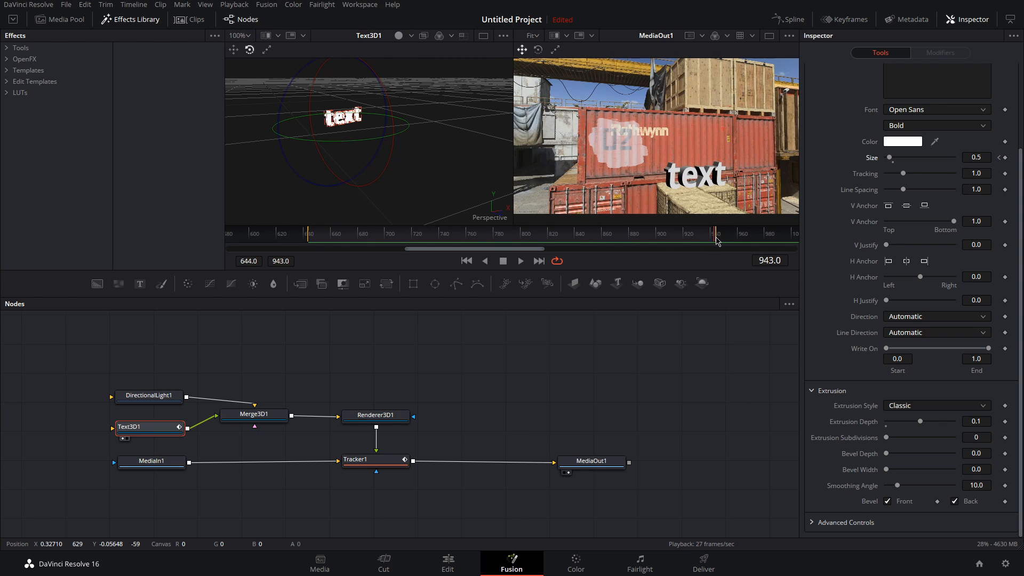
click(983, 157)
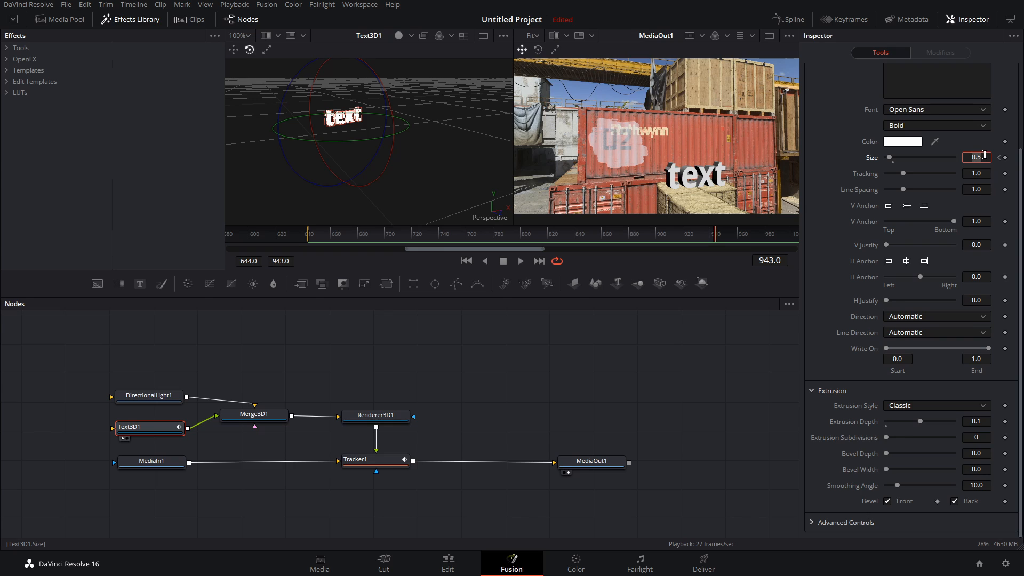
text(0.4)
key(Tab)
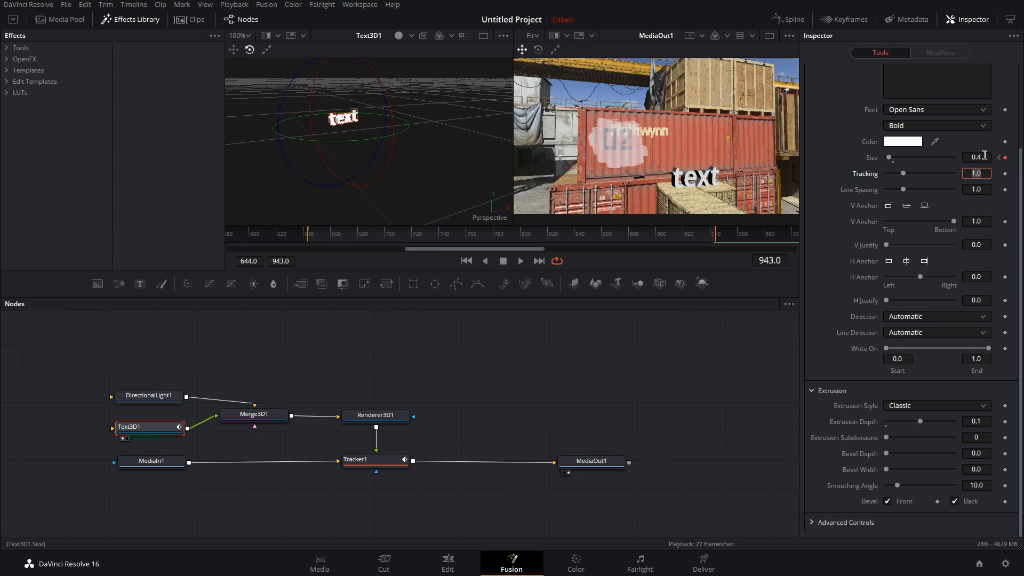
click(987, 156)
text(0.45)
key(Tab)
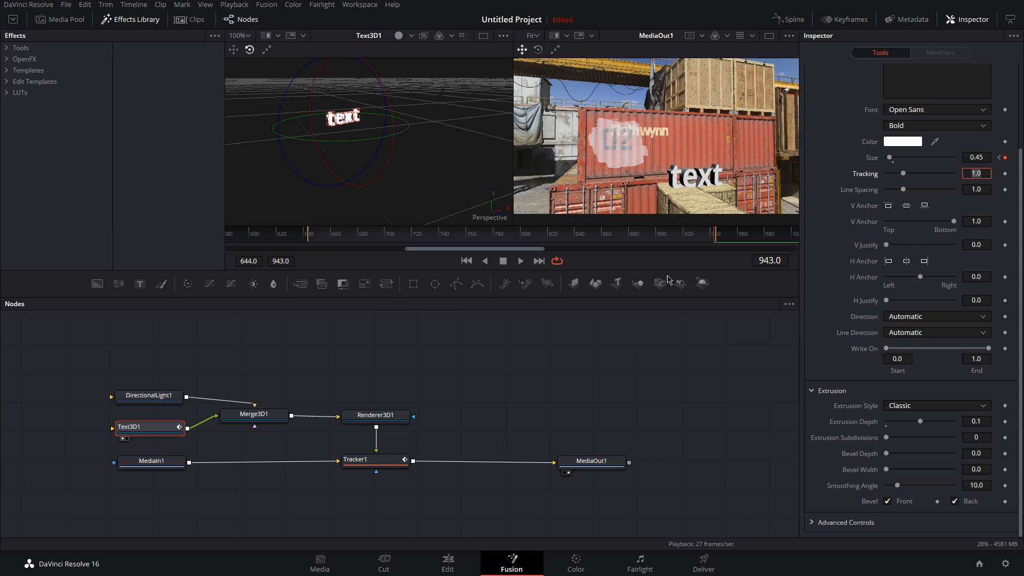
Step: Play the composite from the start to review the animated text size
click(466, 261)
click(522, 262)
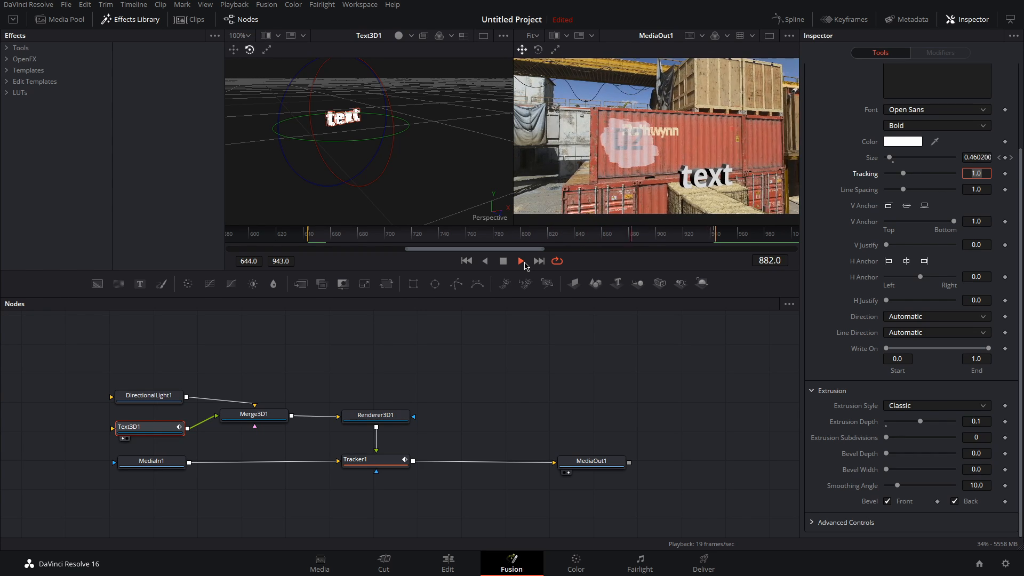
key(Tab)
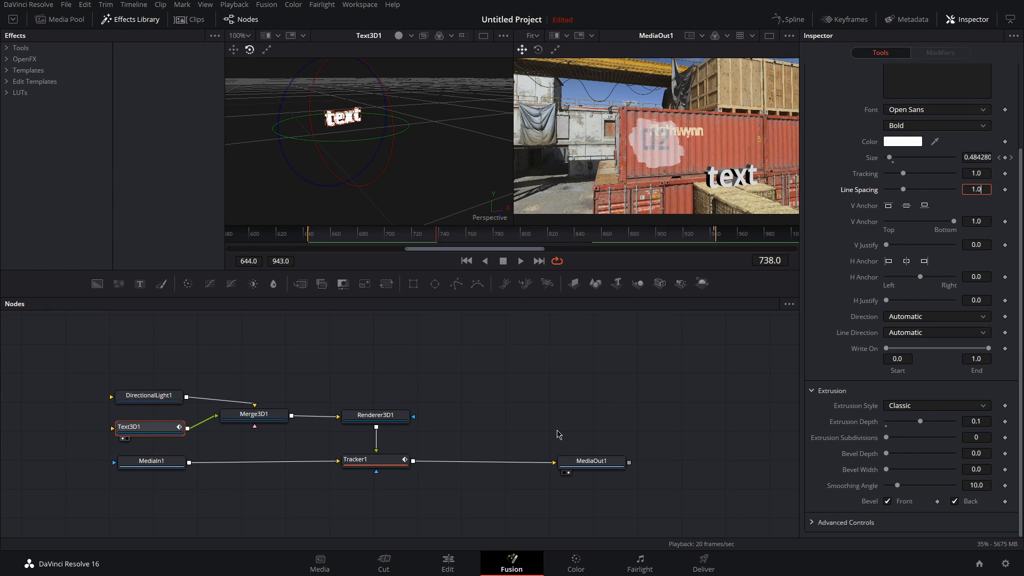